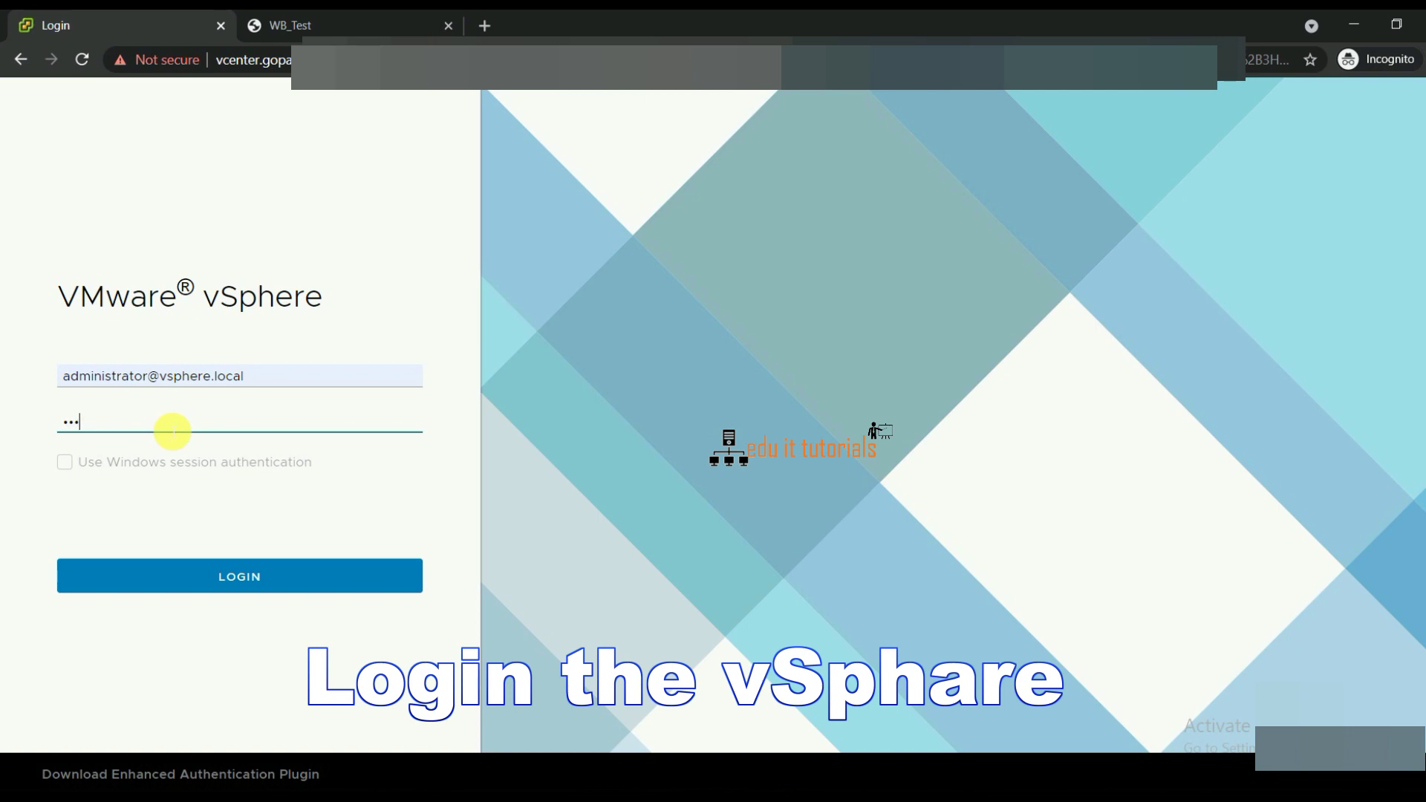
Log in to the vSphere Client as the vSphere administrator with the account password.
key("Return")
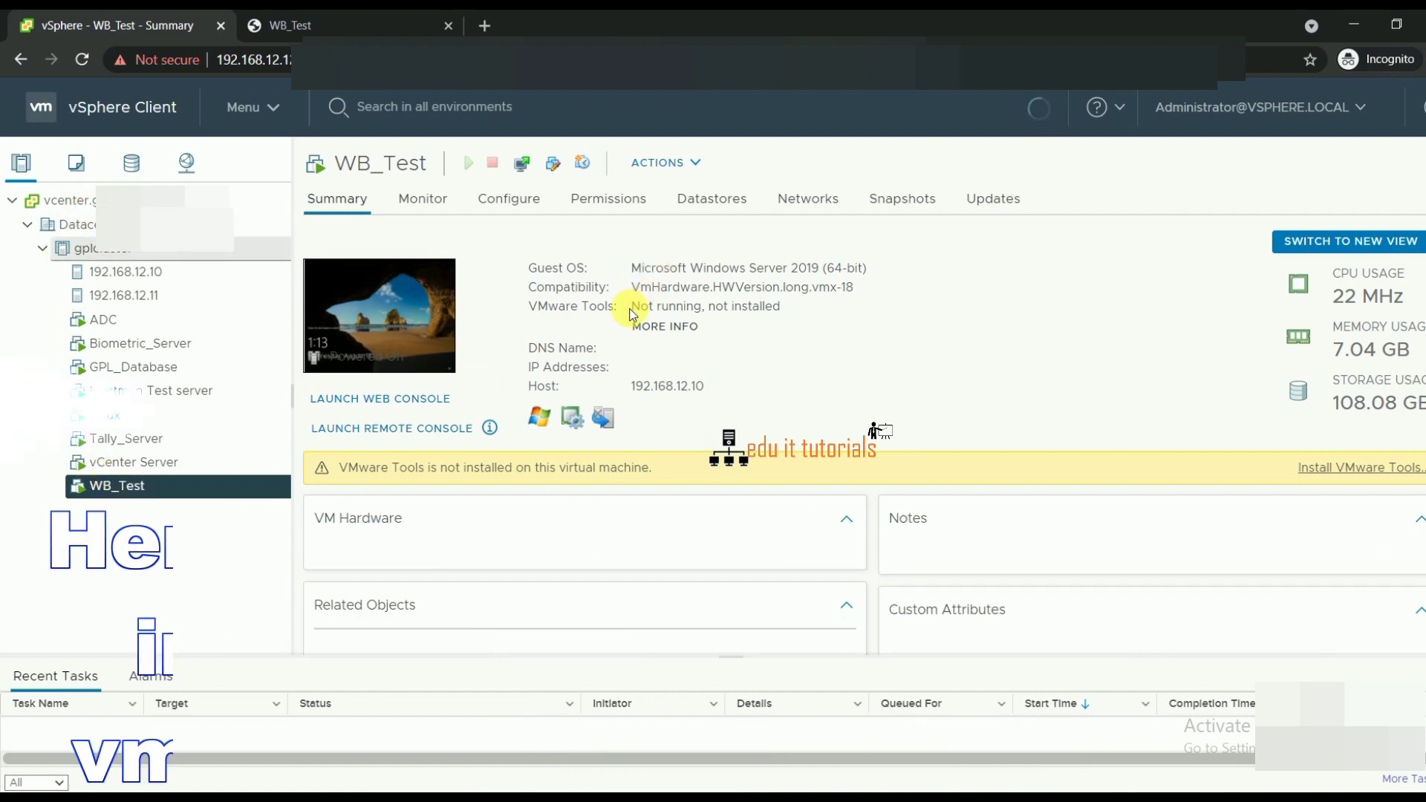
Check the VMware Tools status of WB_Test, start the VMware Tools installation and mount its disk image on the virtual CD/DVD drive.
left_click_drag(629, 306, 708, 306)
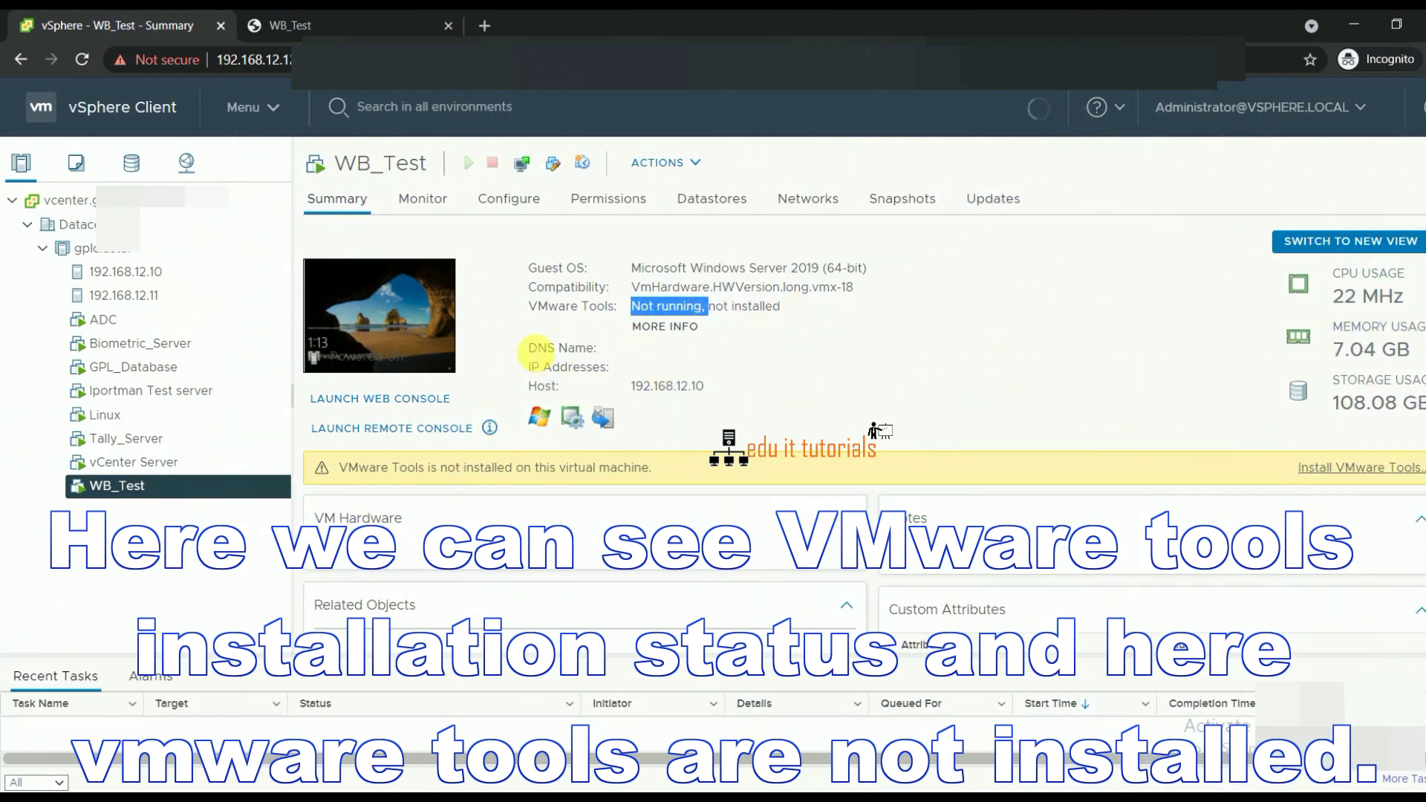
double_click(779, 360)
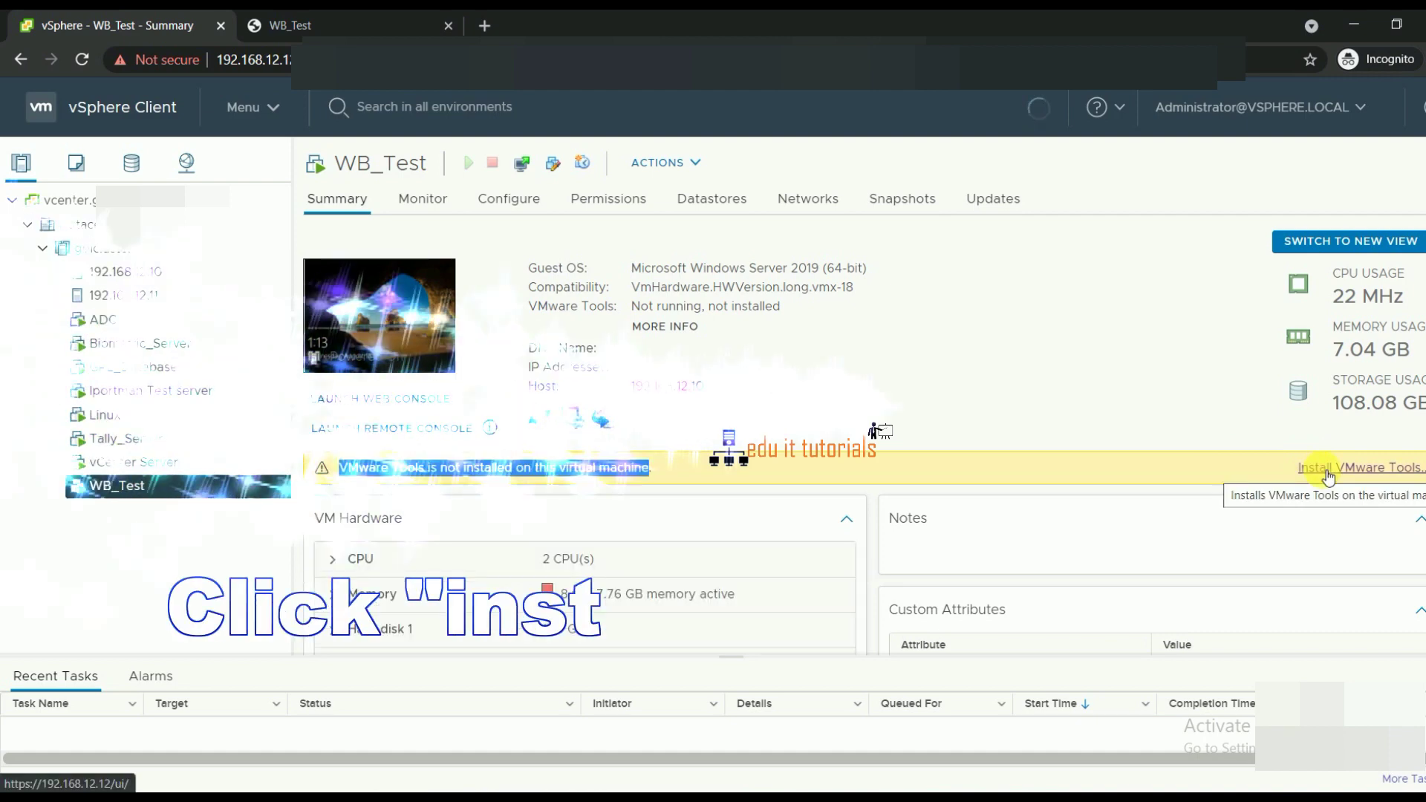
left_click(1331, 468)
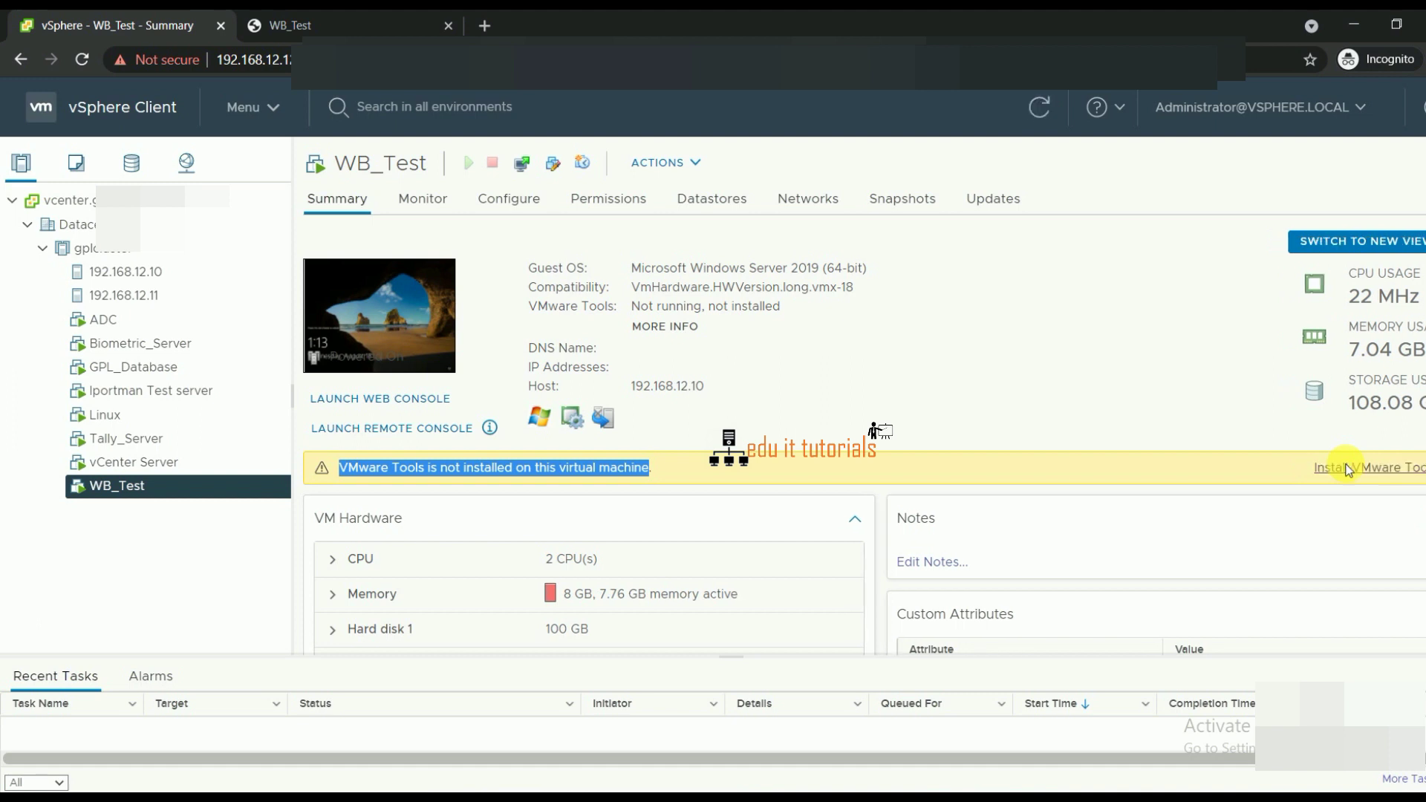
left_click(1348, 470)
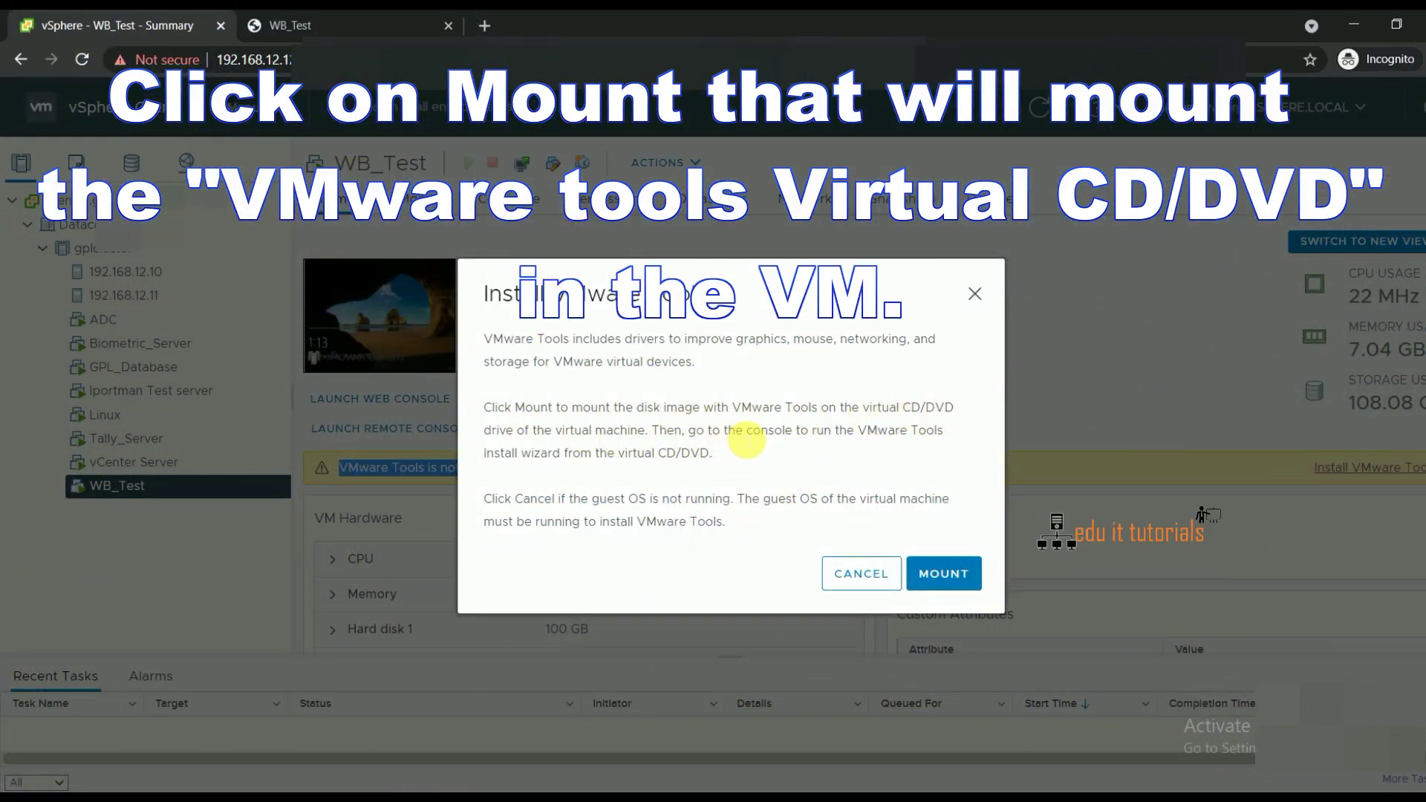
left_click_drag(746, 438, 944, 437)
left_click_drag(491, 460, 724, 459)
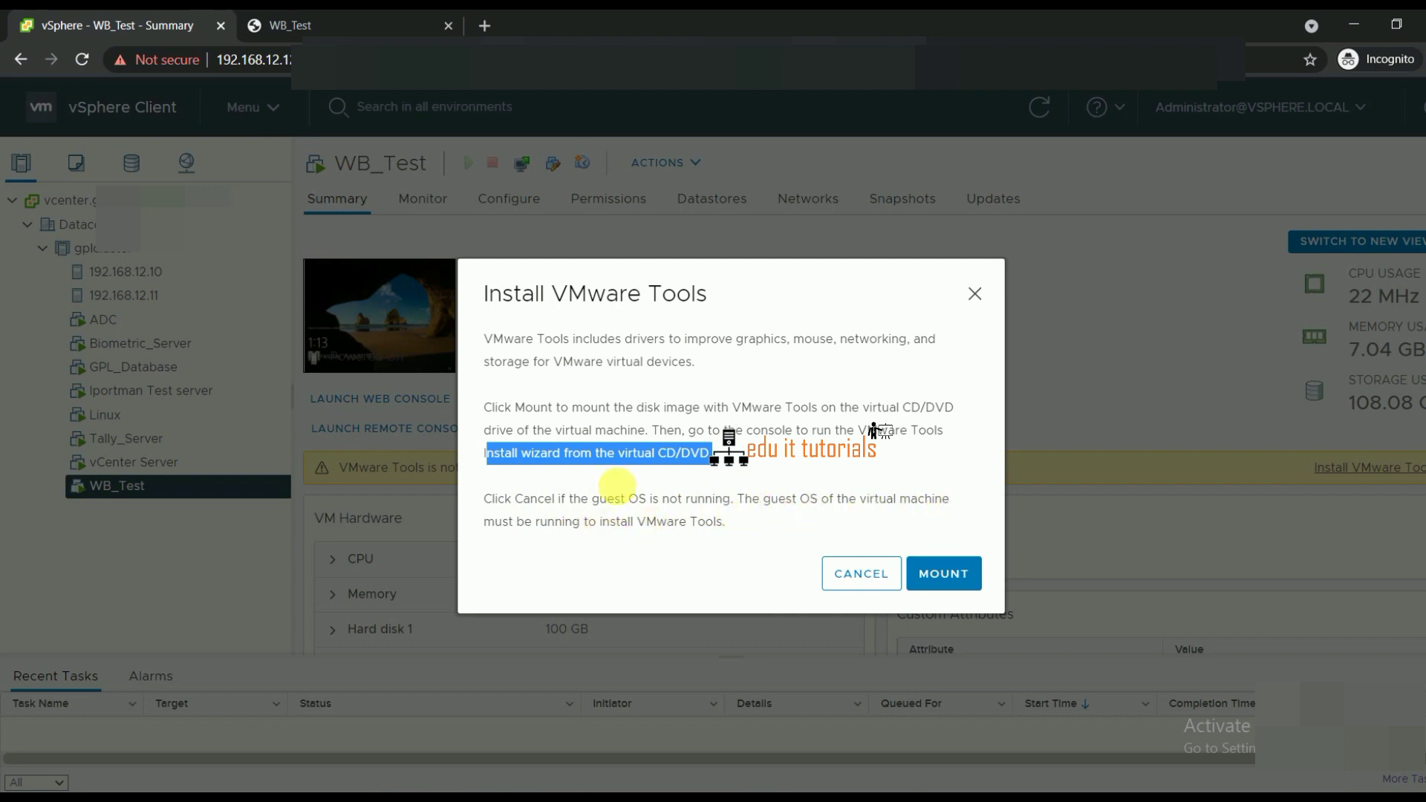
left_click(941, 573)
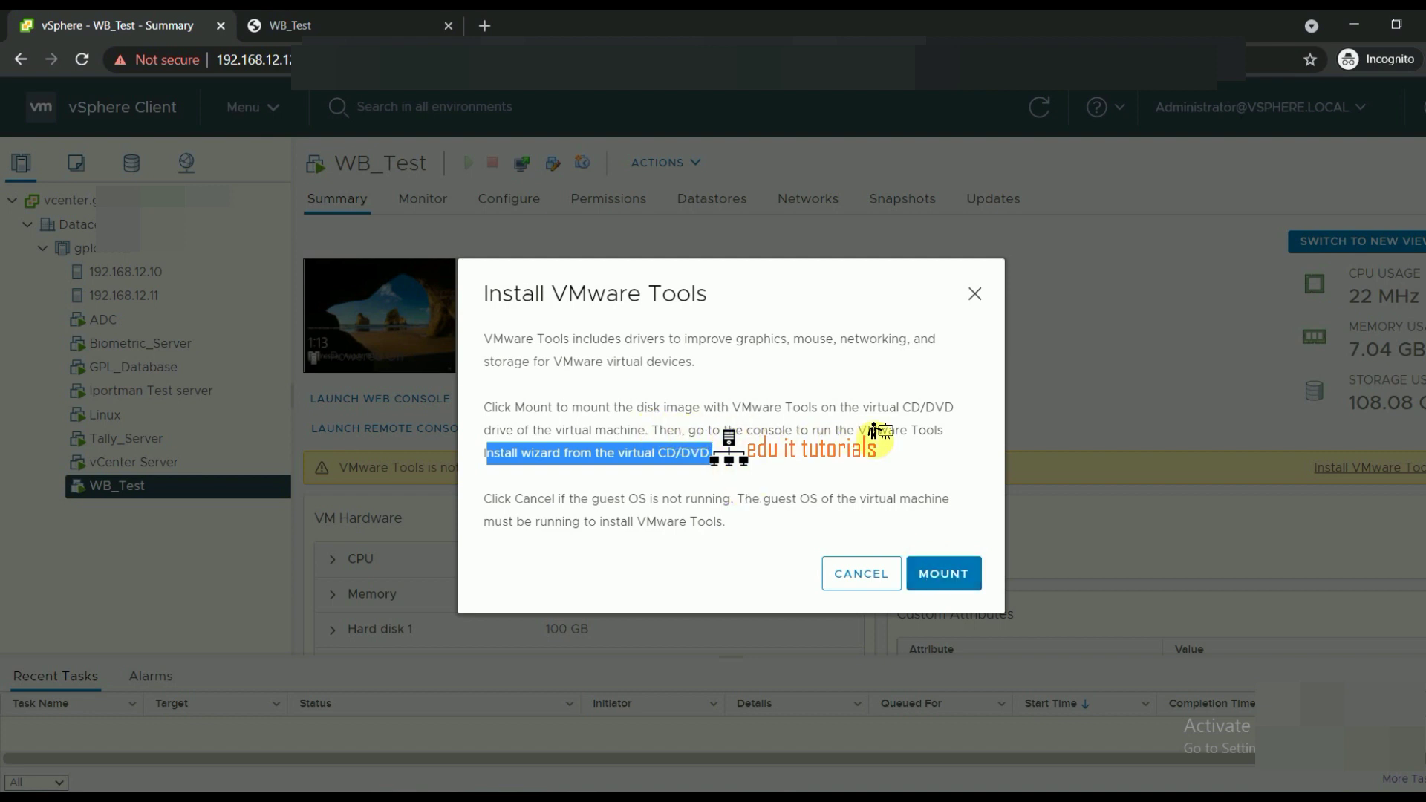
left_click(952, 572)
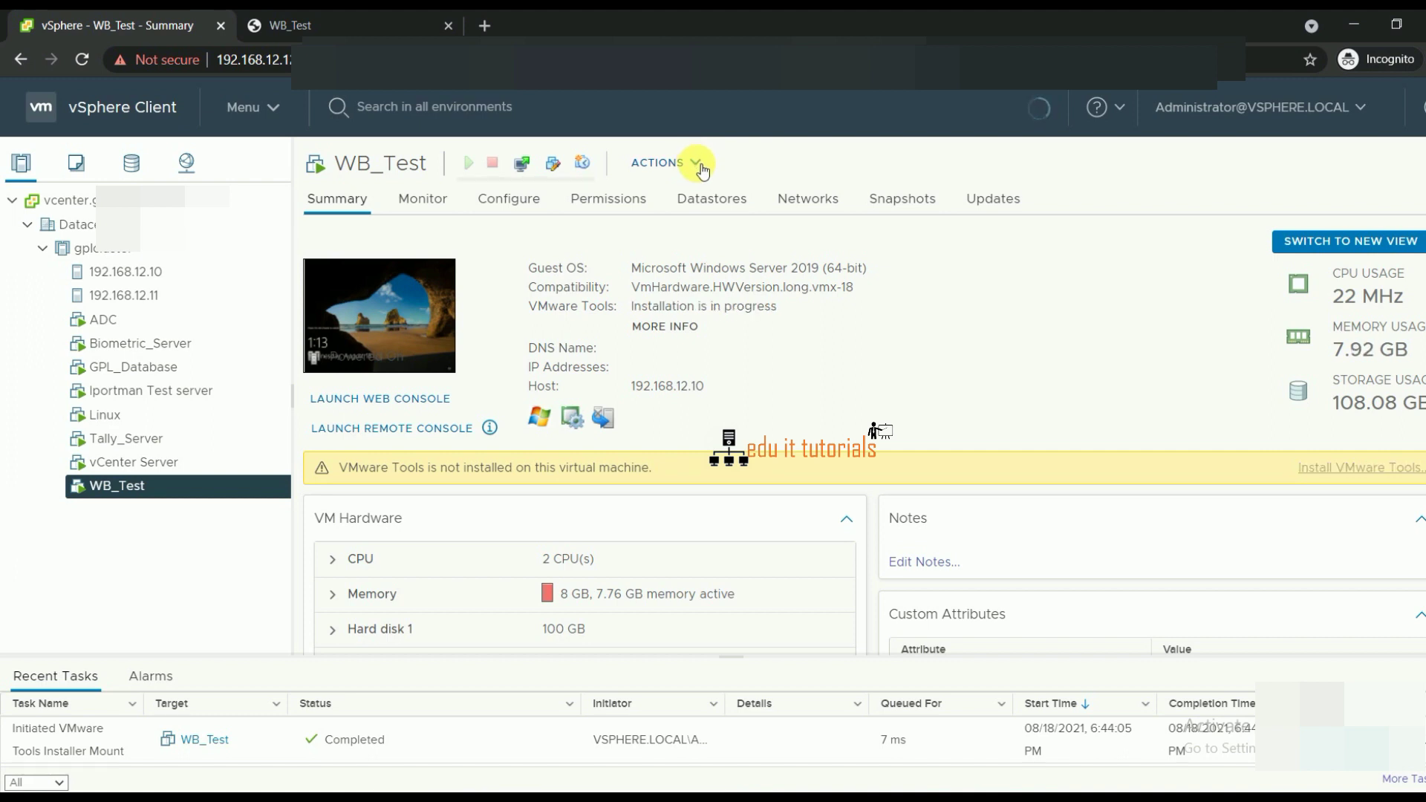
Check the VMware Tools installation status of WB_Test and look through the virtual machine's available actions.
left_click_drag(630, 306, 639, 307)
triple_click(775, 306)
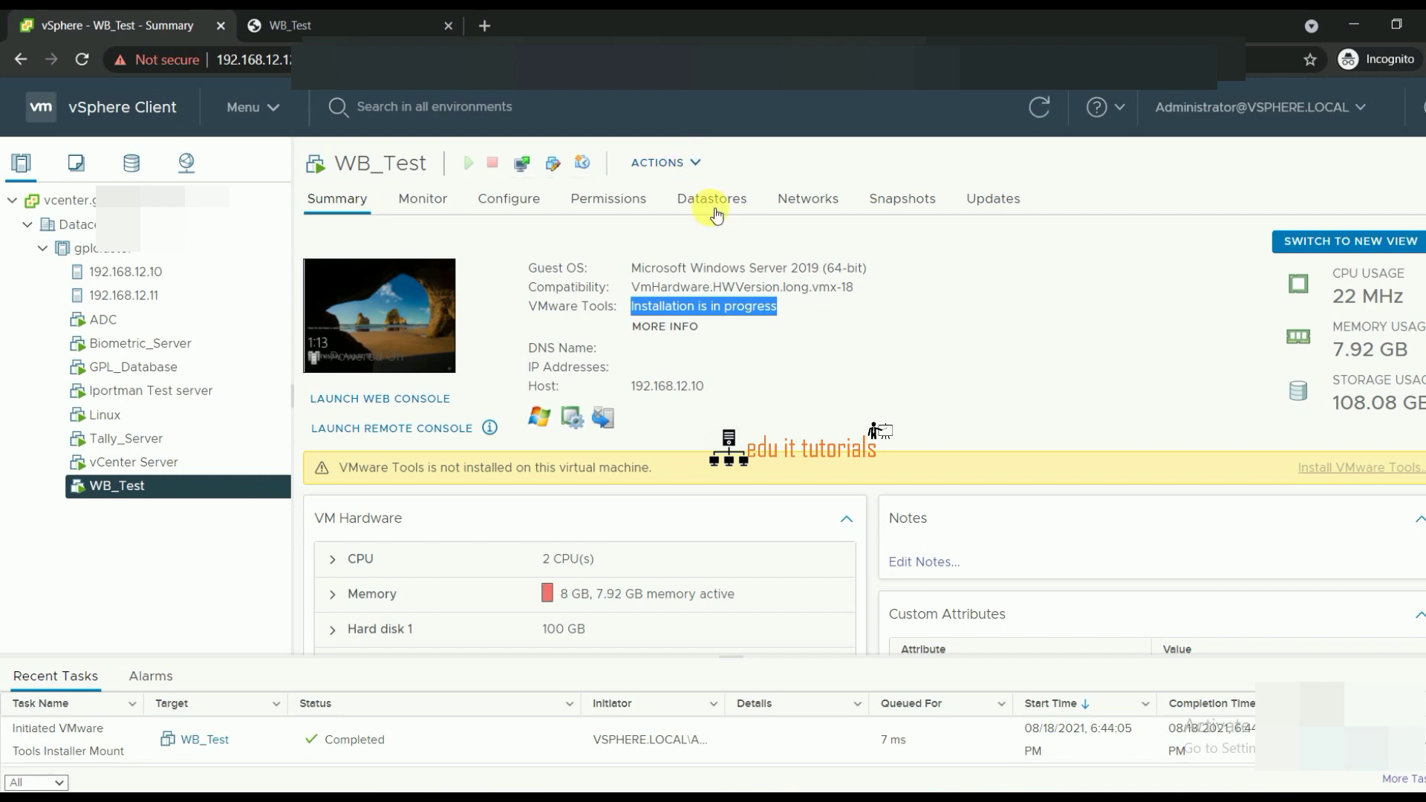
left_click(696, 163)
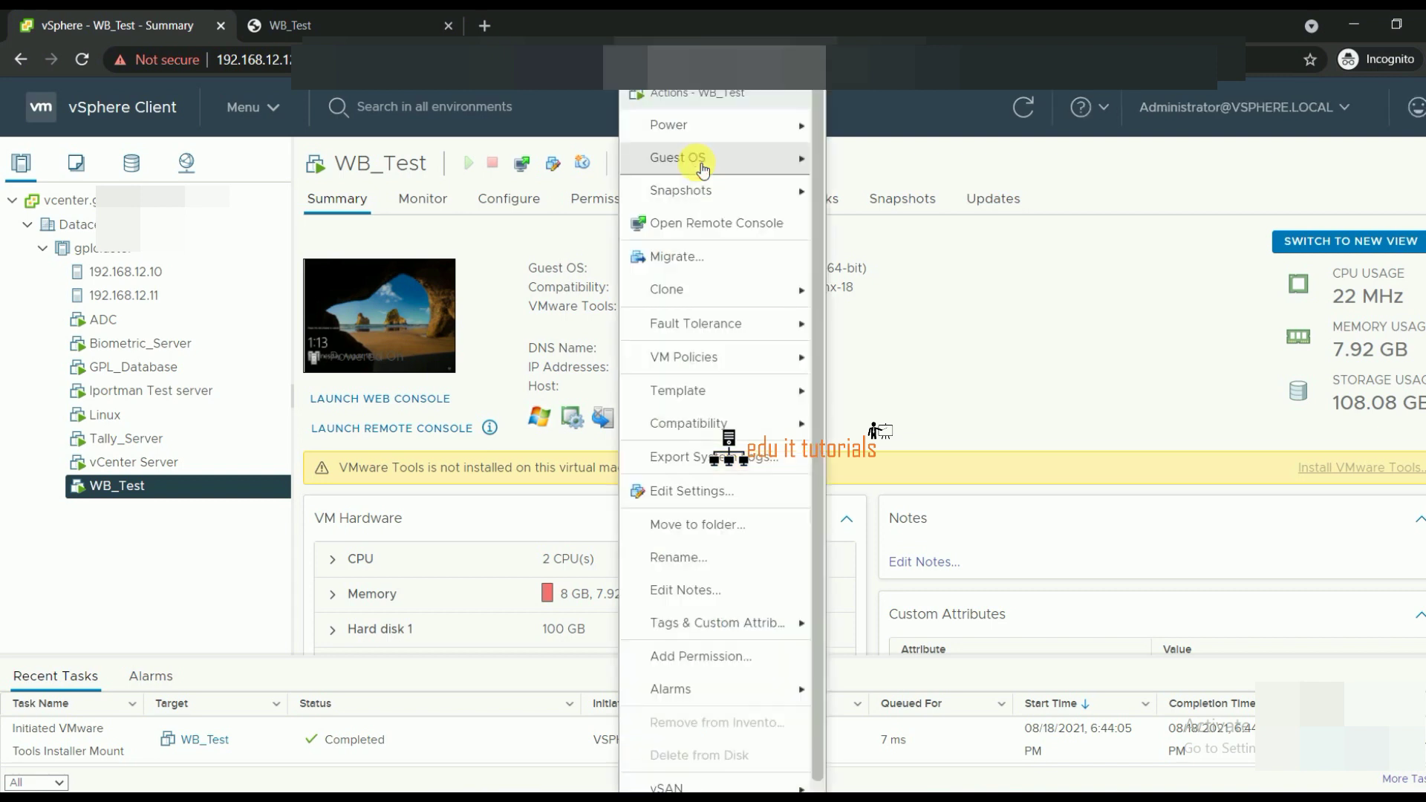
mouse_move(703, 170)
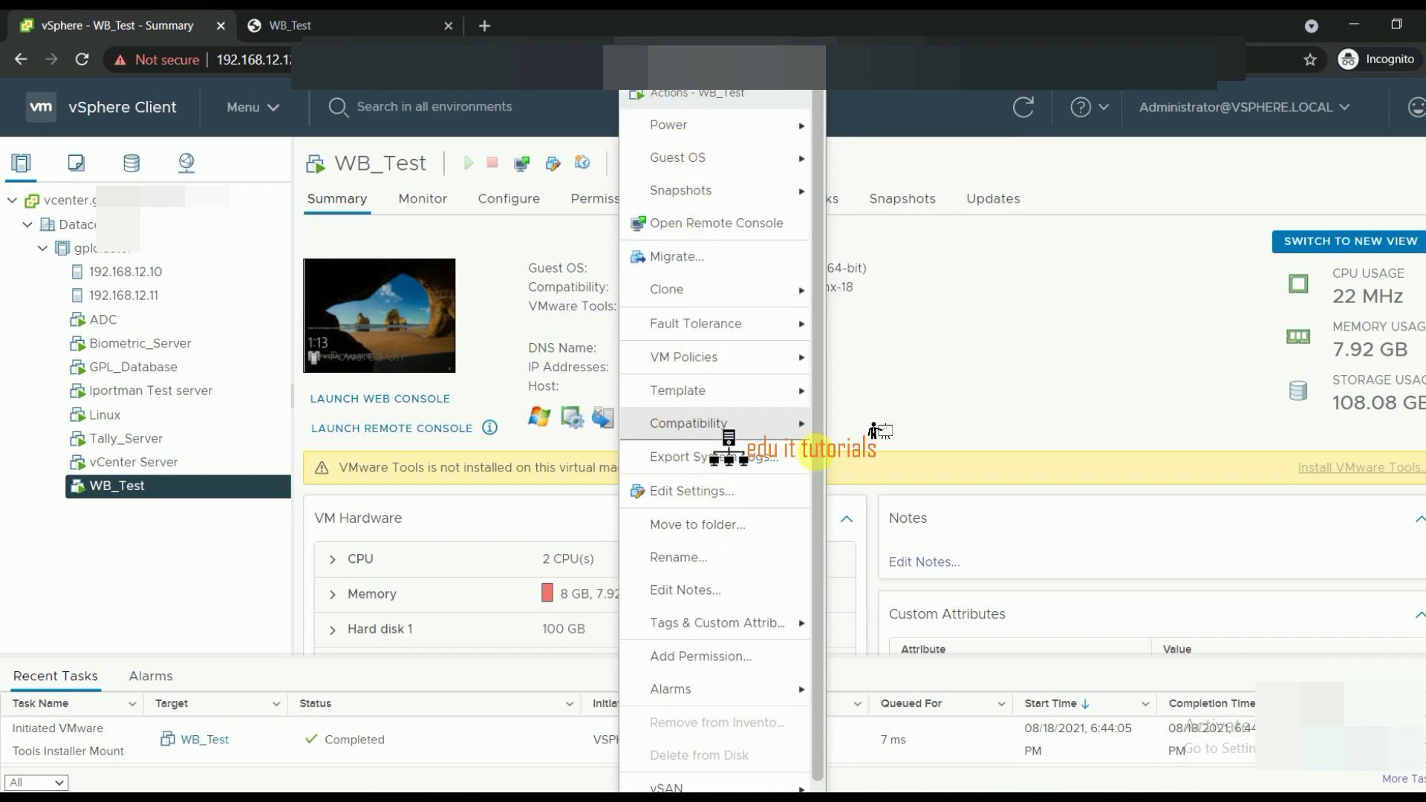
left_click_drag(819, 421, 822, 517)
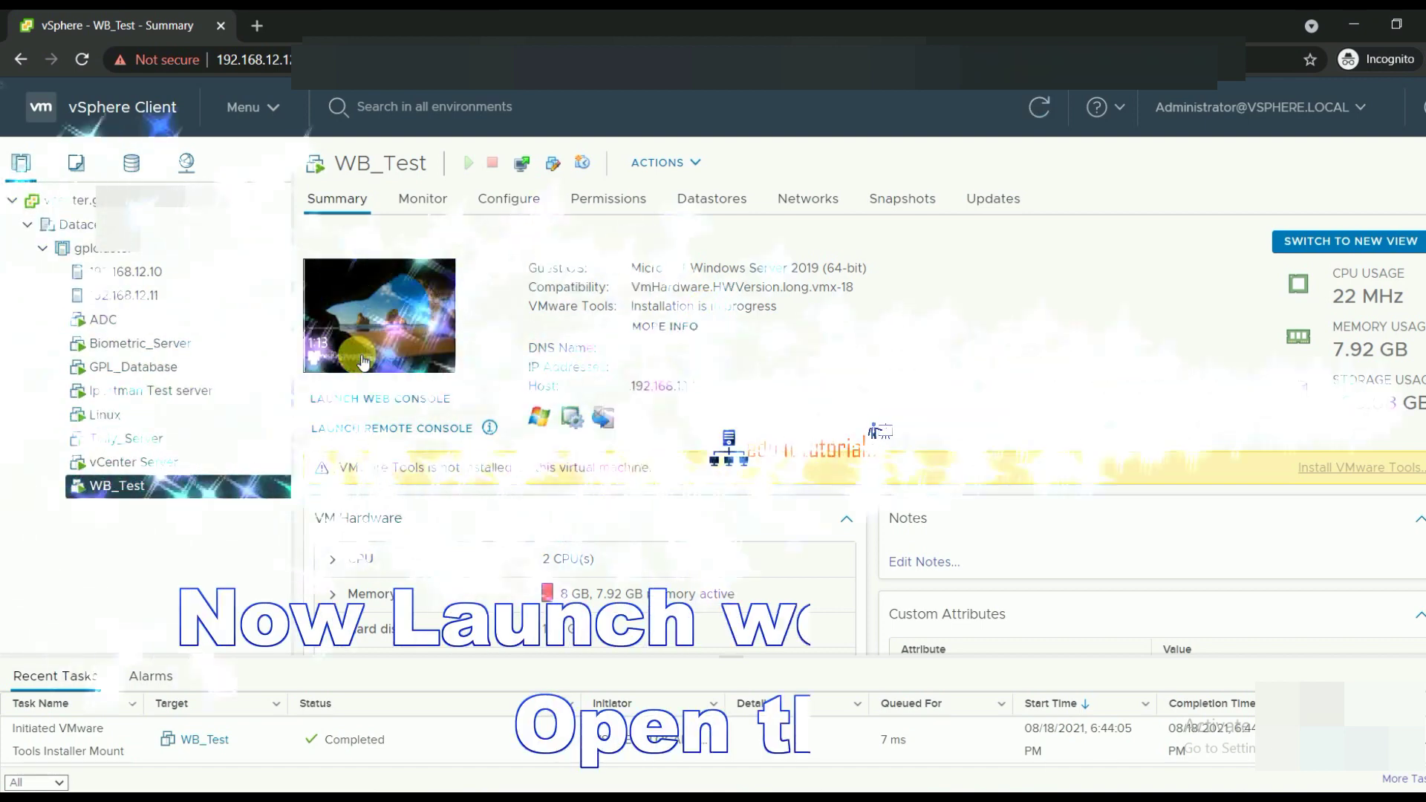
Launch the WB_Test web console, sign in to Windows with the administrator password and dismiss the Windows Admin Center message.
left_click(381, 401)
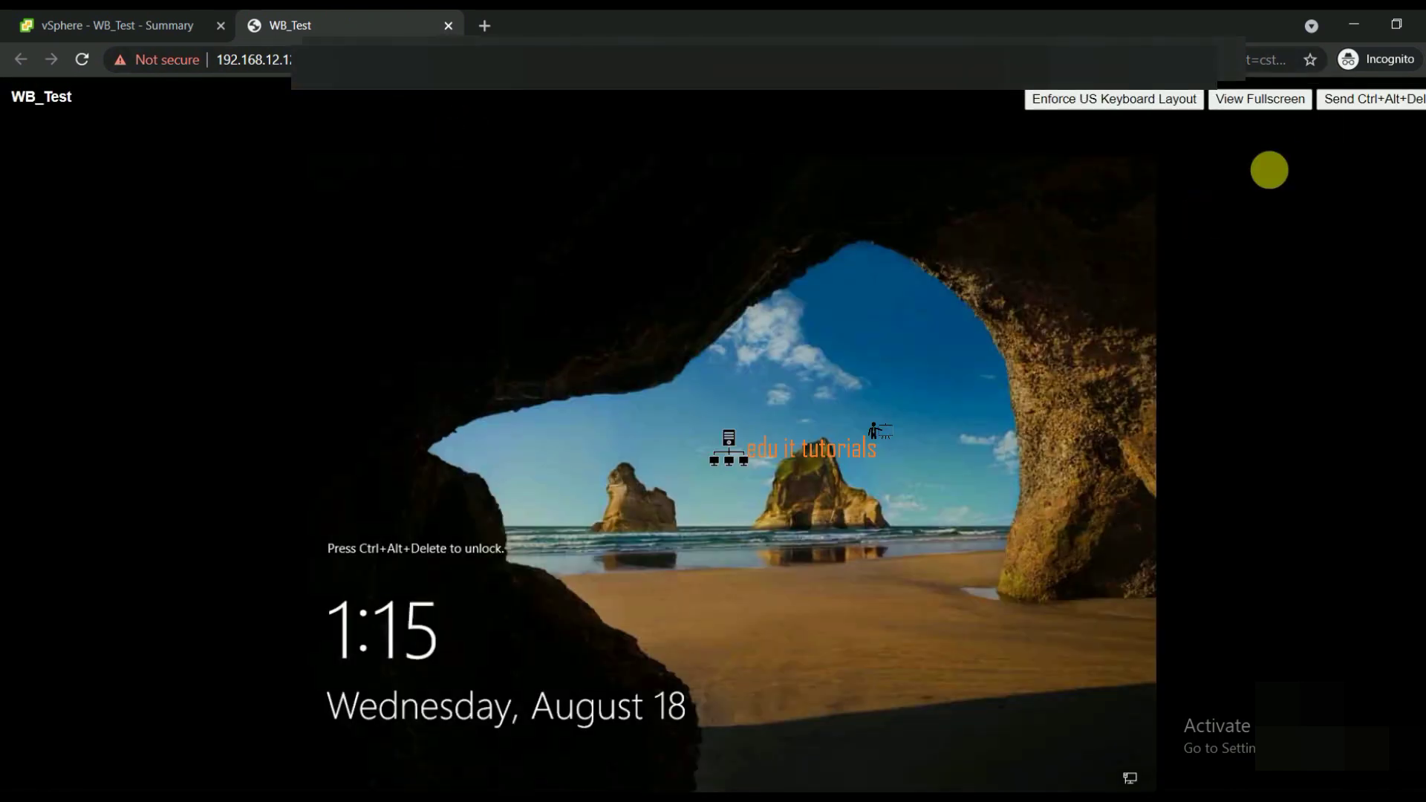
left_click(1346, 99)
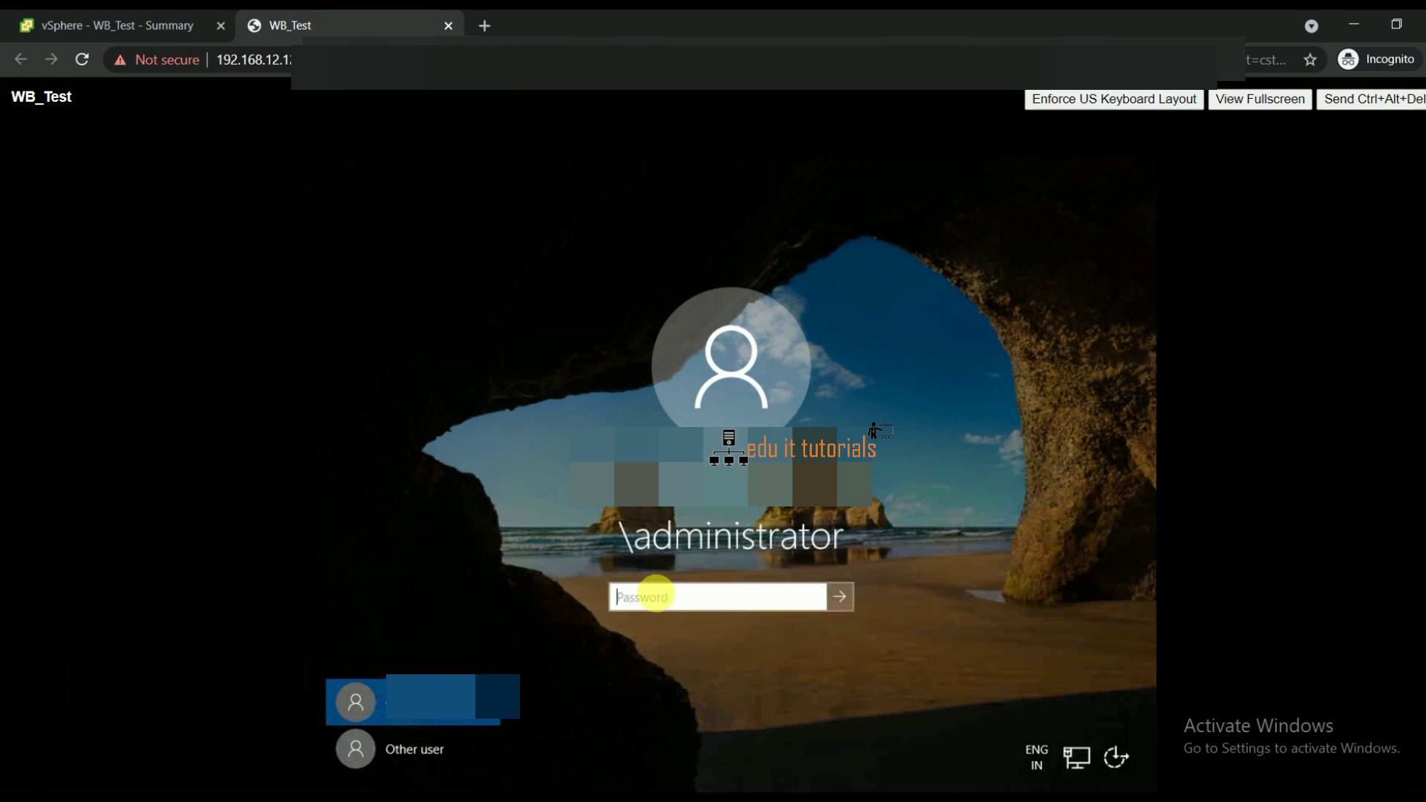
left_click(654, 598)
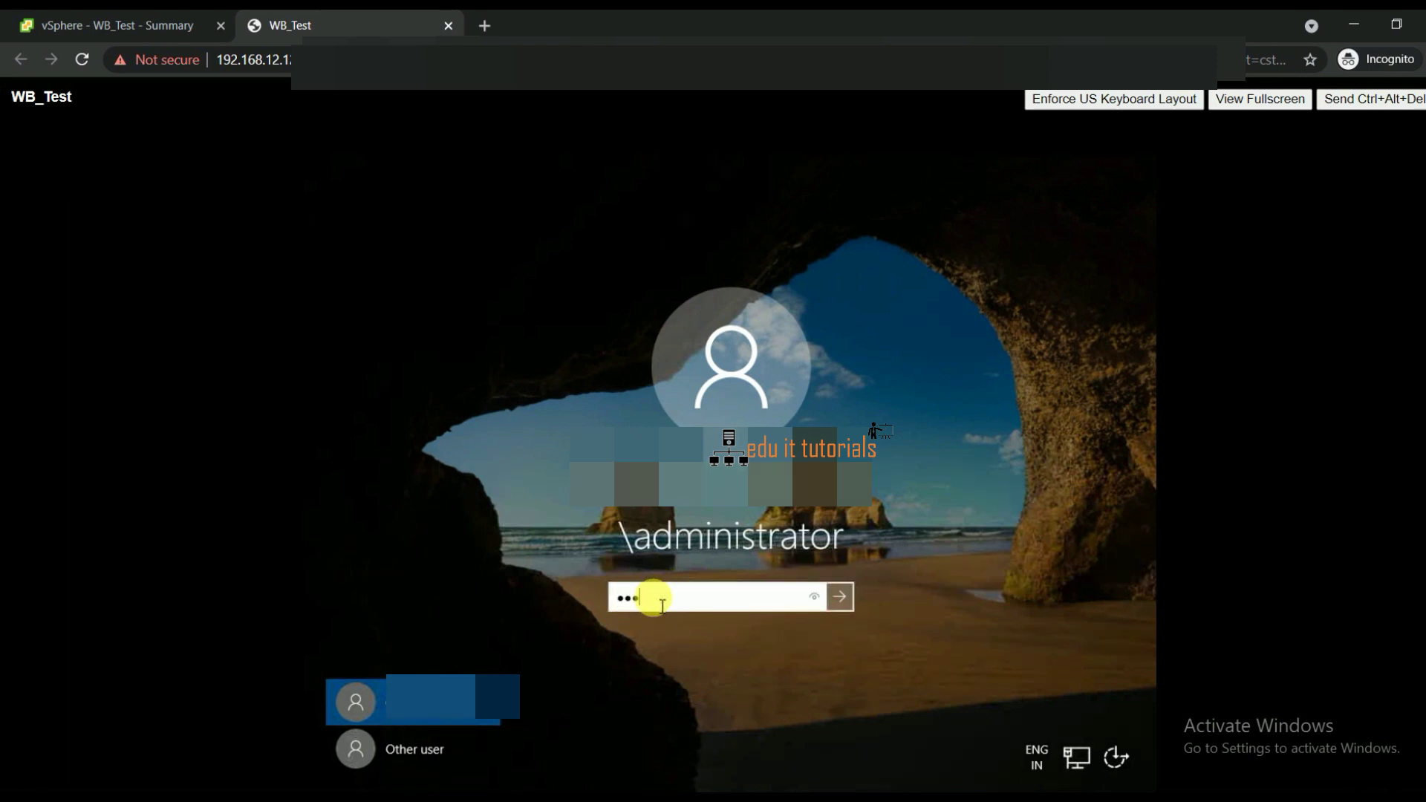
key("Return")
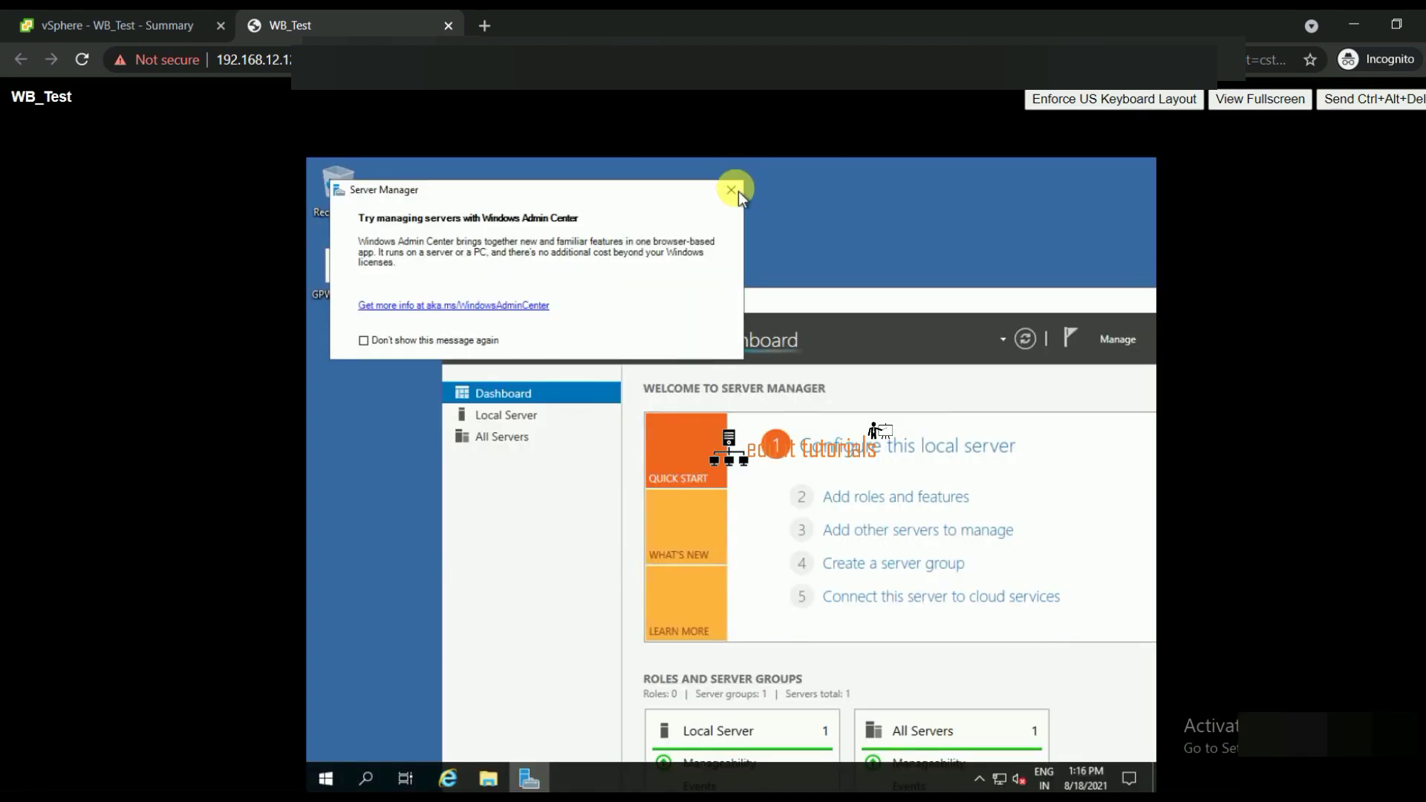
left_click(731, 190)
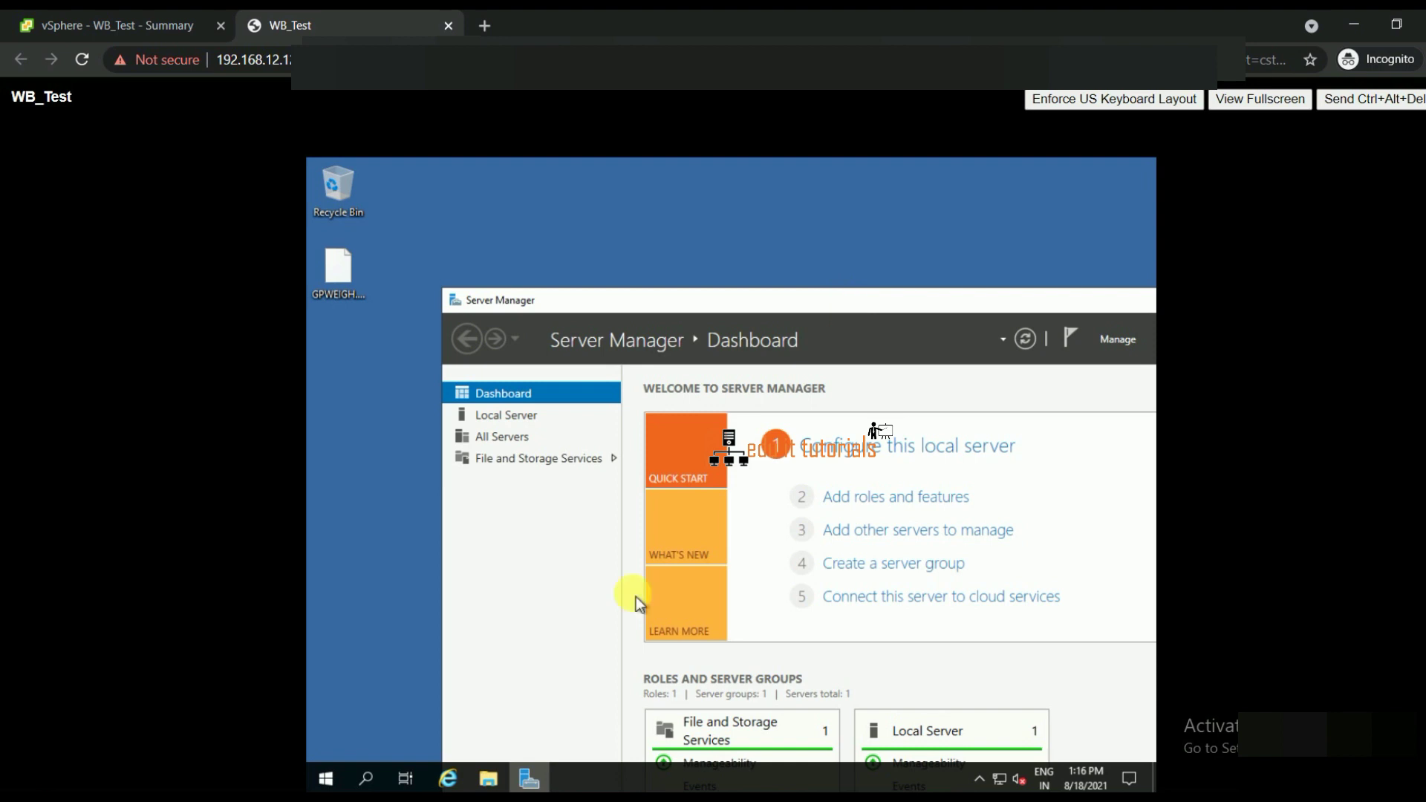
Open the VMware Tools DVD drive (D:) in File Explorer and run the setup64 installer.
left_click(488, 780)
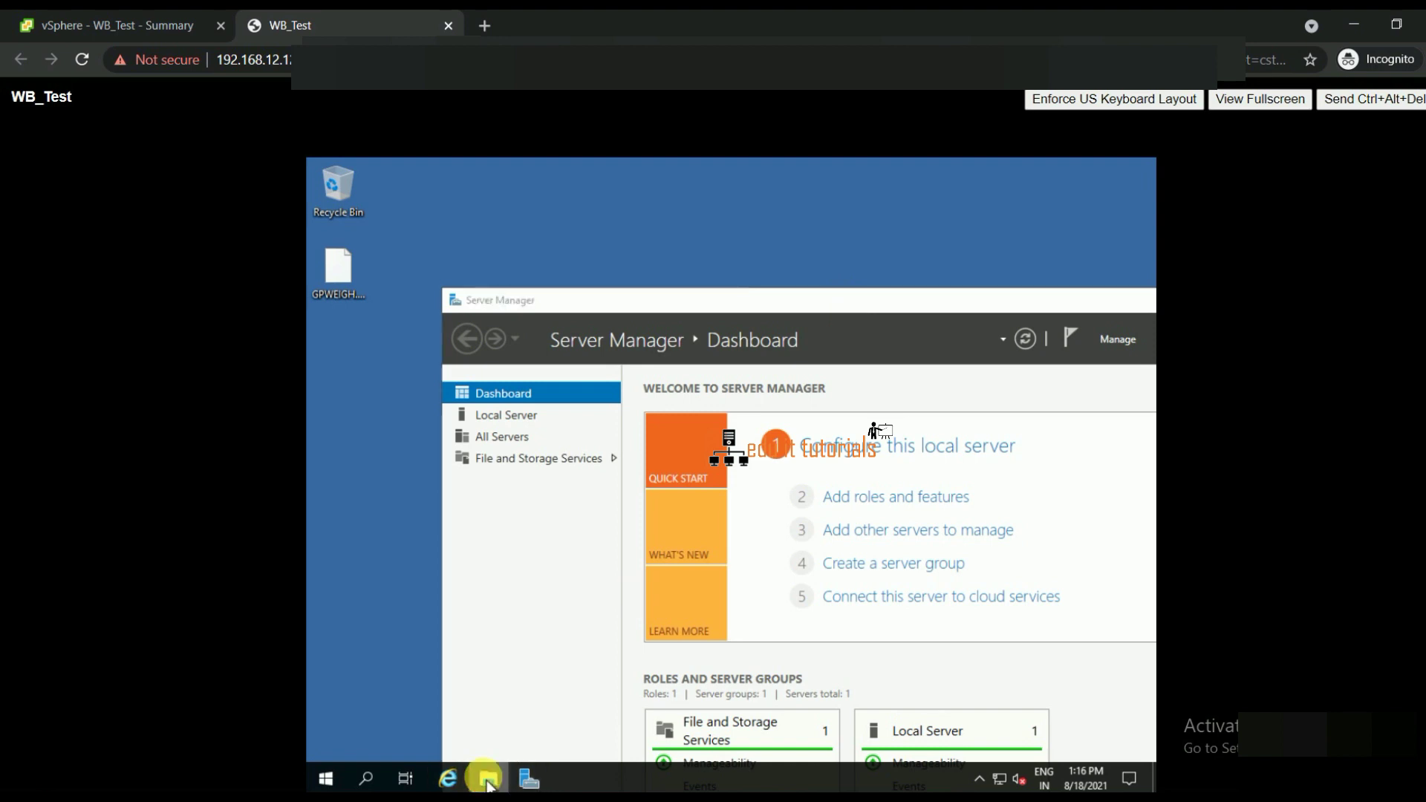
left_click(367, 437)
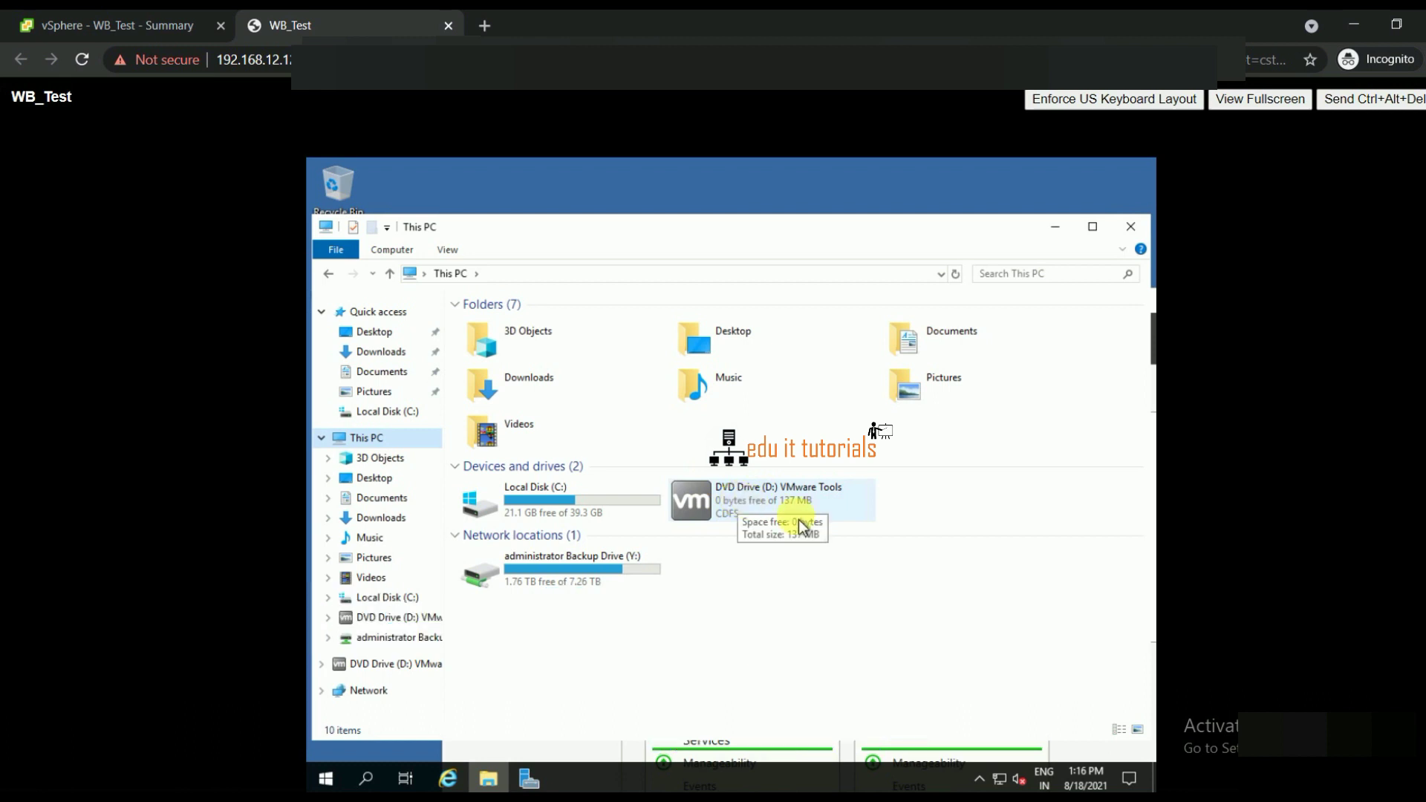
double_click(752, 502)
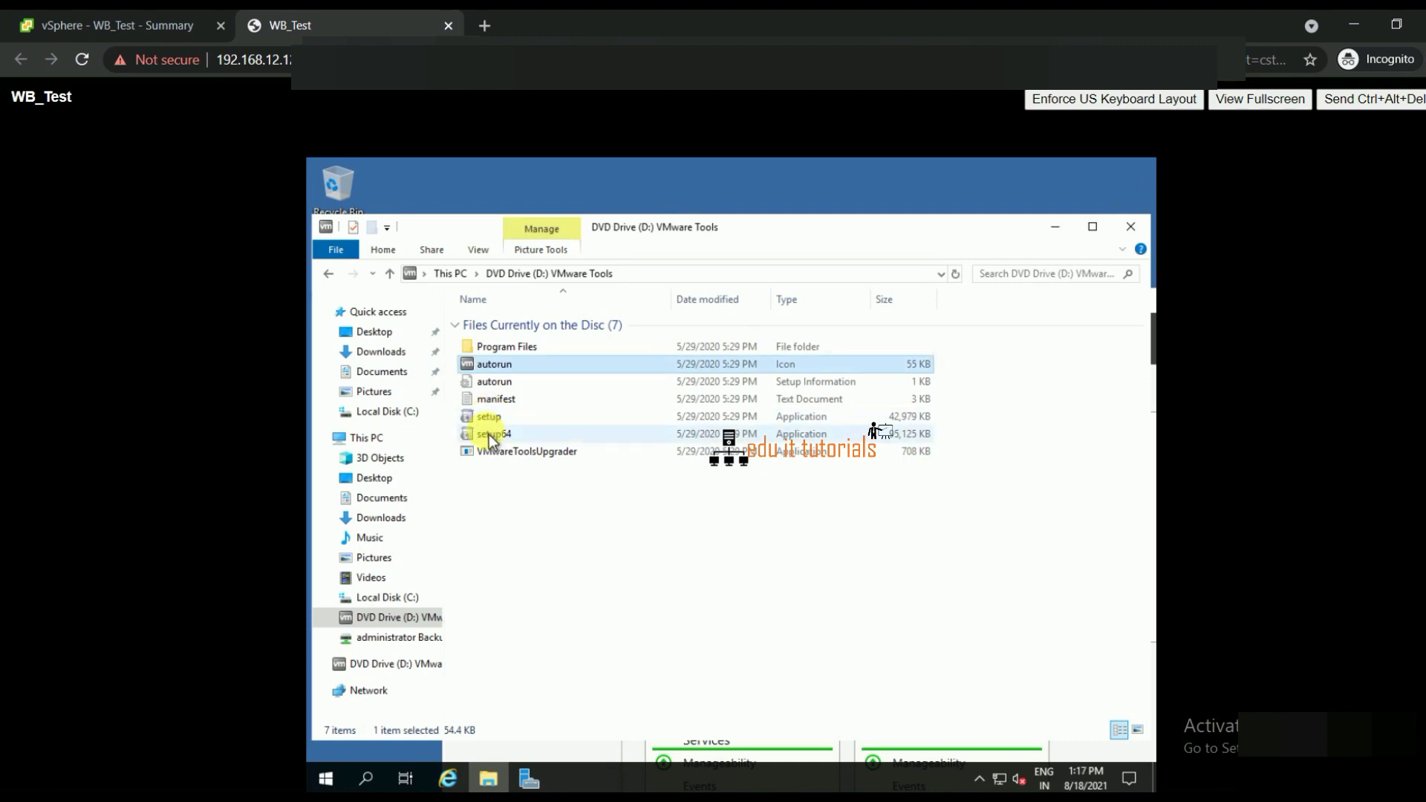
double_click(490, 437)
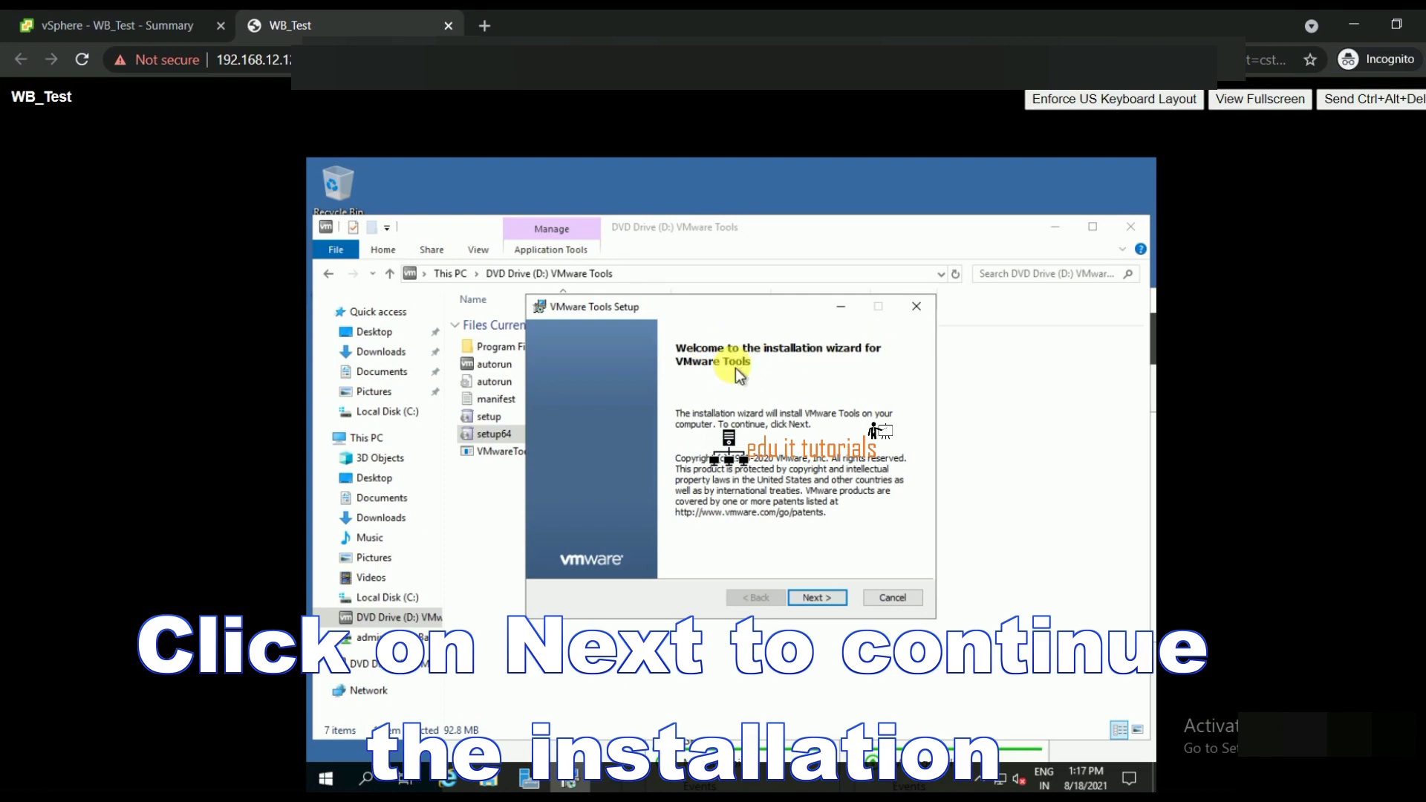
Install VMware Tools with the Typical setup type and complete the setup wizard.
left_click(807, 600)
left_click(574, 403)
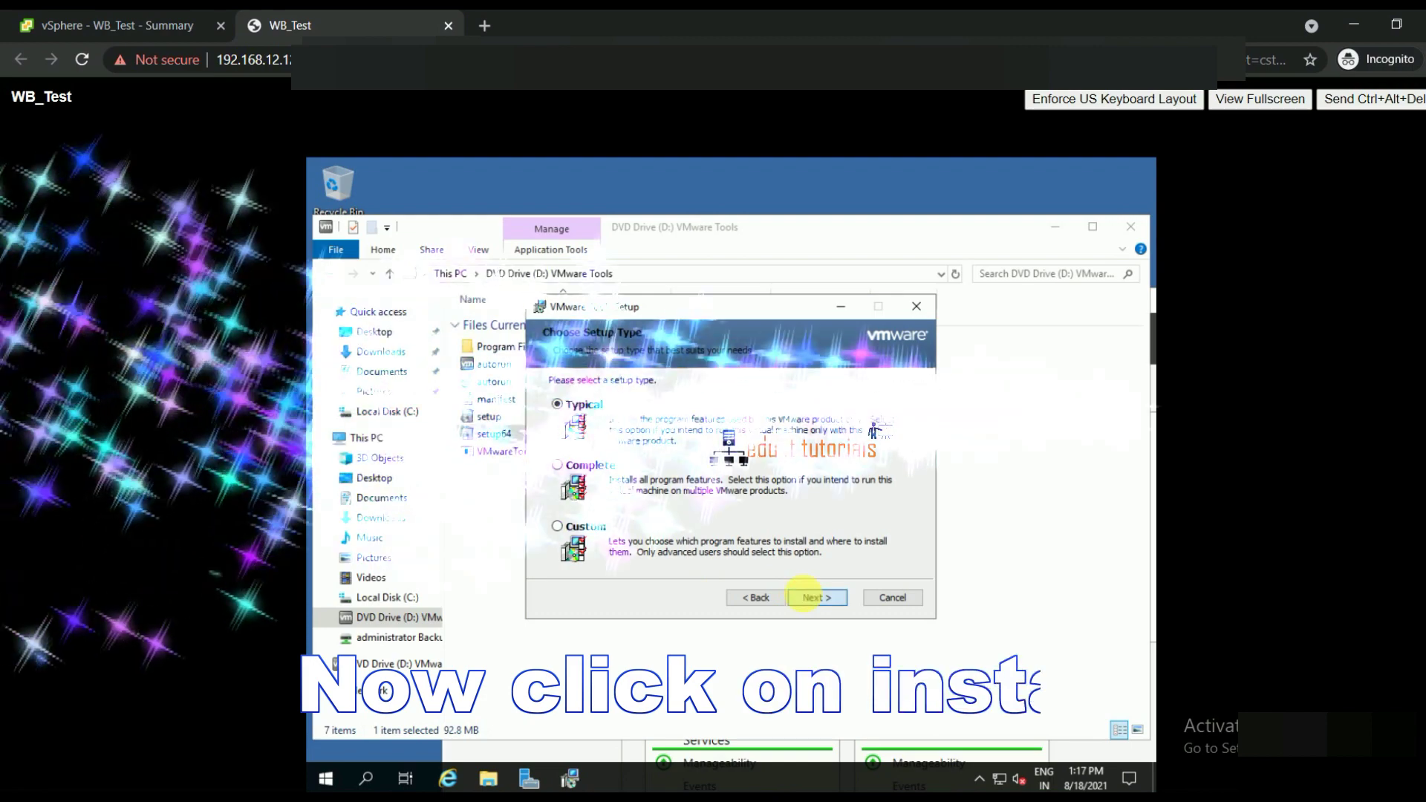
left_click(805, 597)
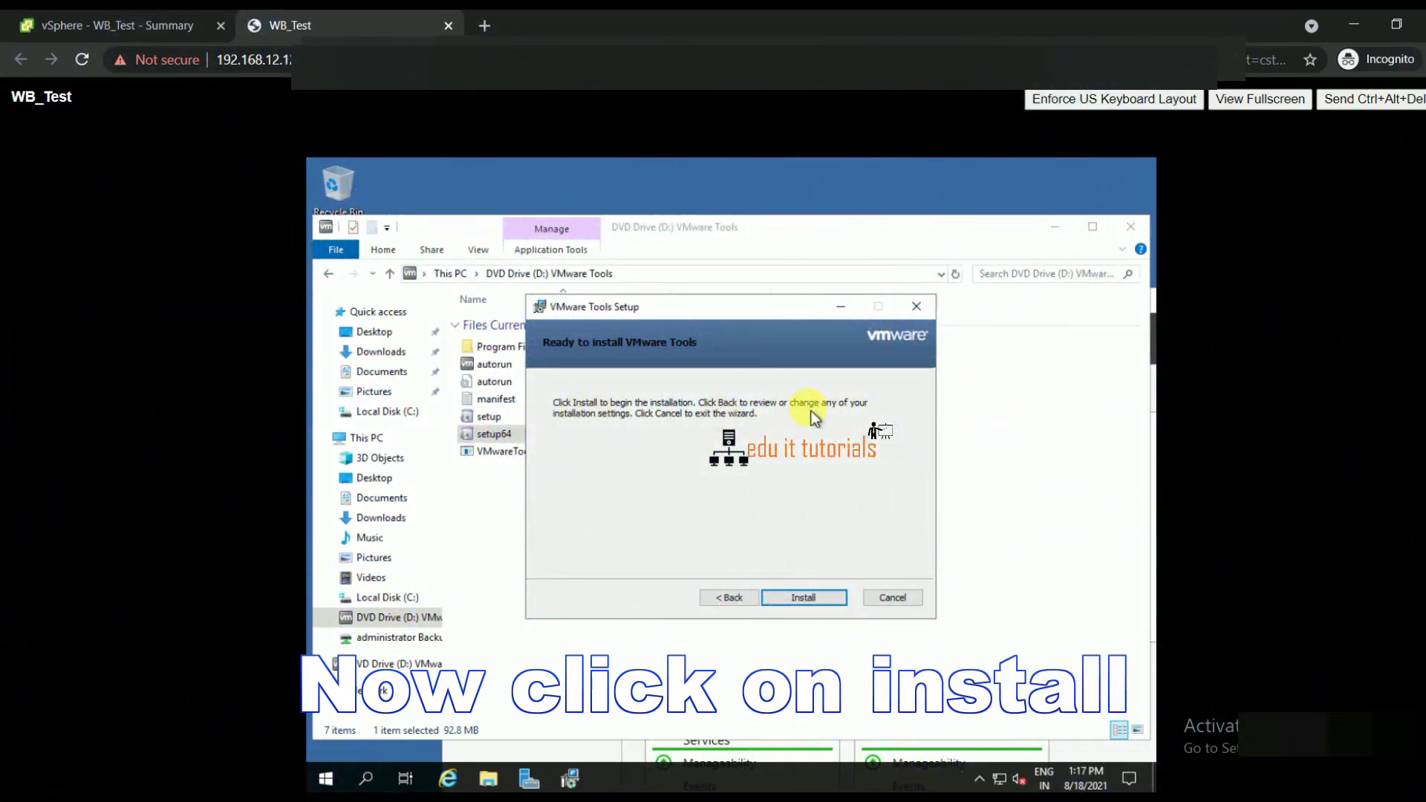
left_click(801, 598)
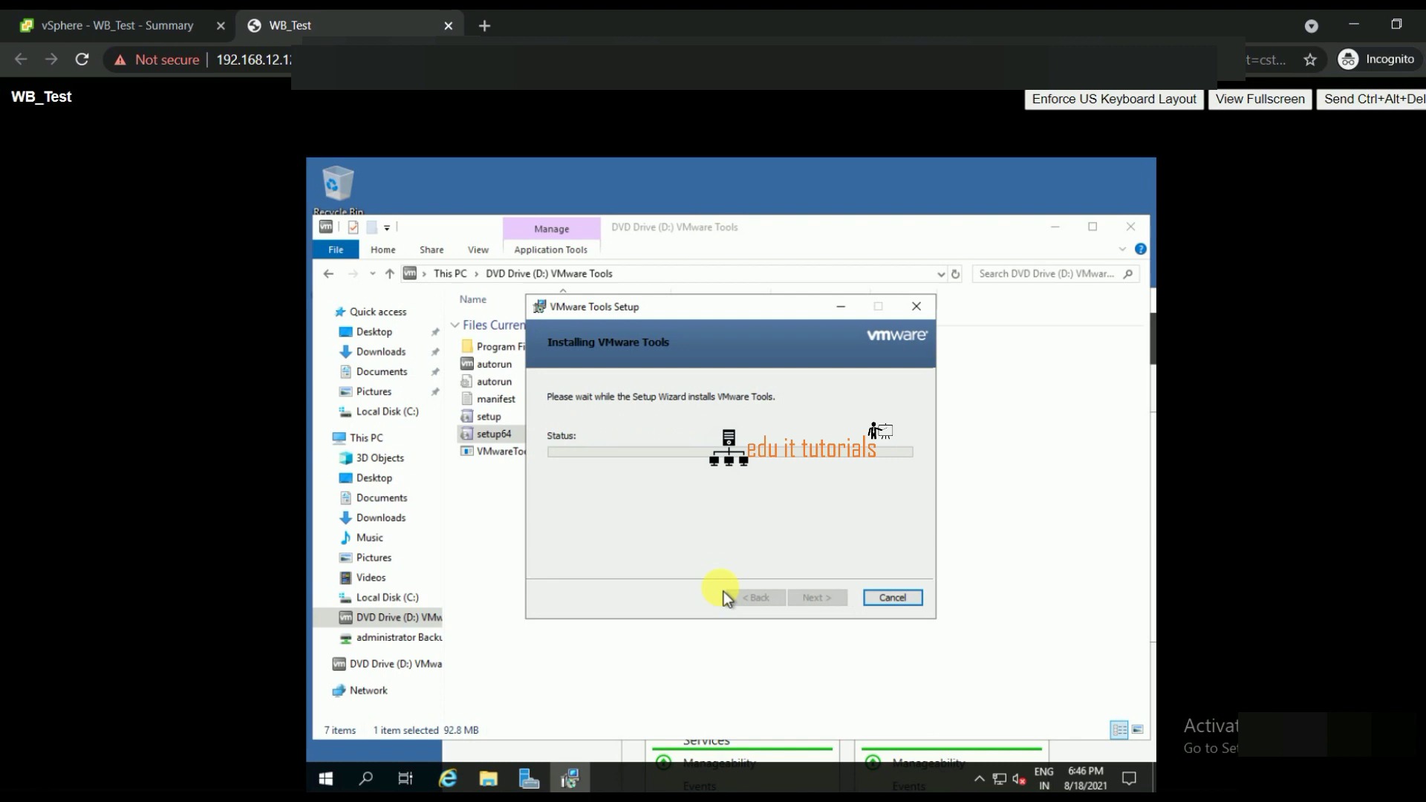
left_click(813, 596)
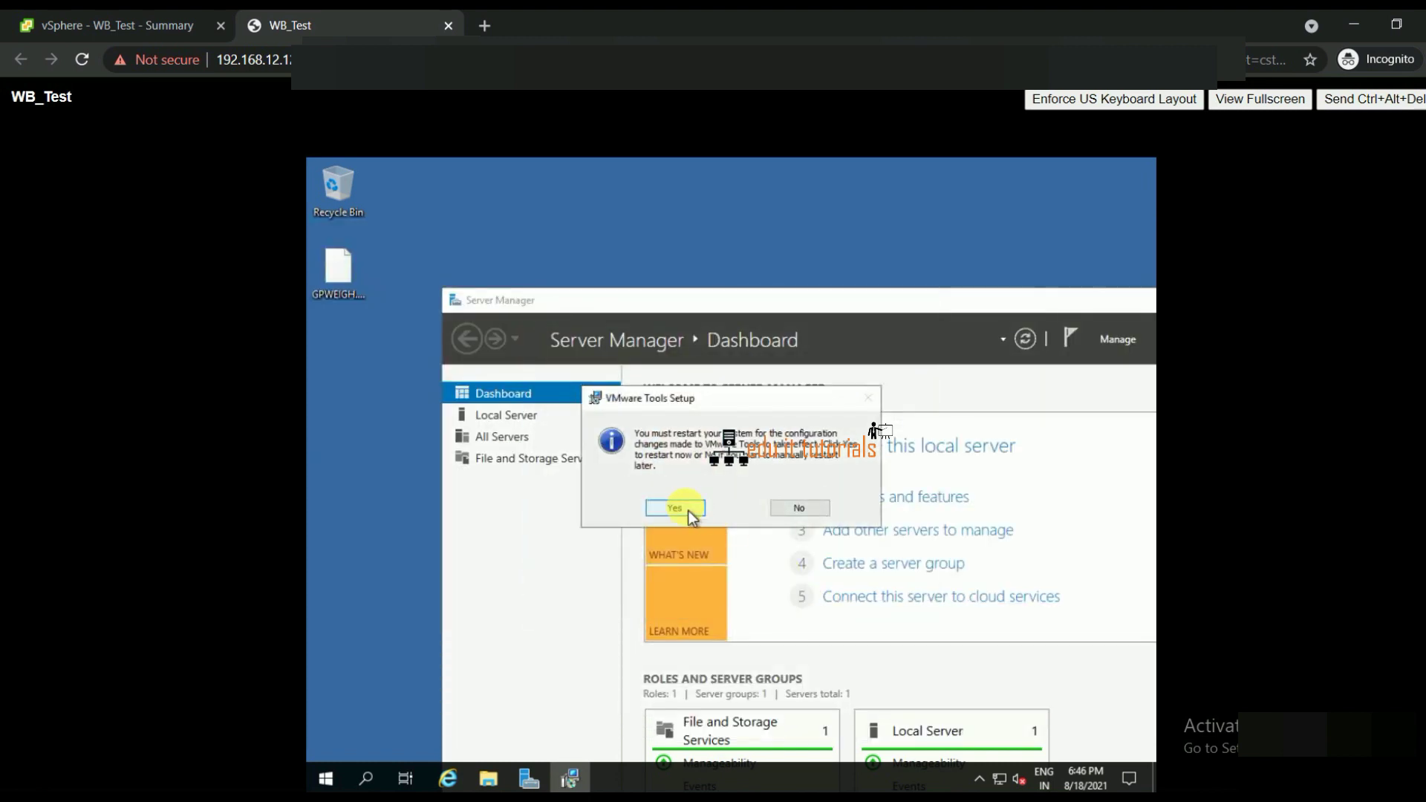
Run control to open Control Panel, check the VMware Tools entry in Programs and Features, and close the window.
right_click(327, 777)
left_click(370, 687)
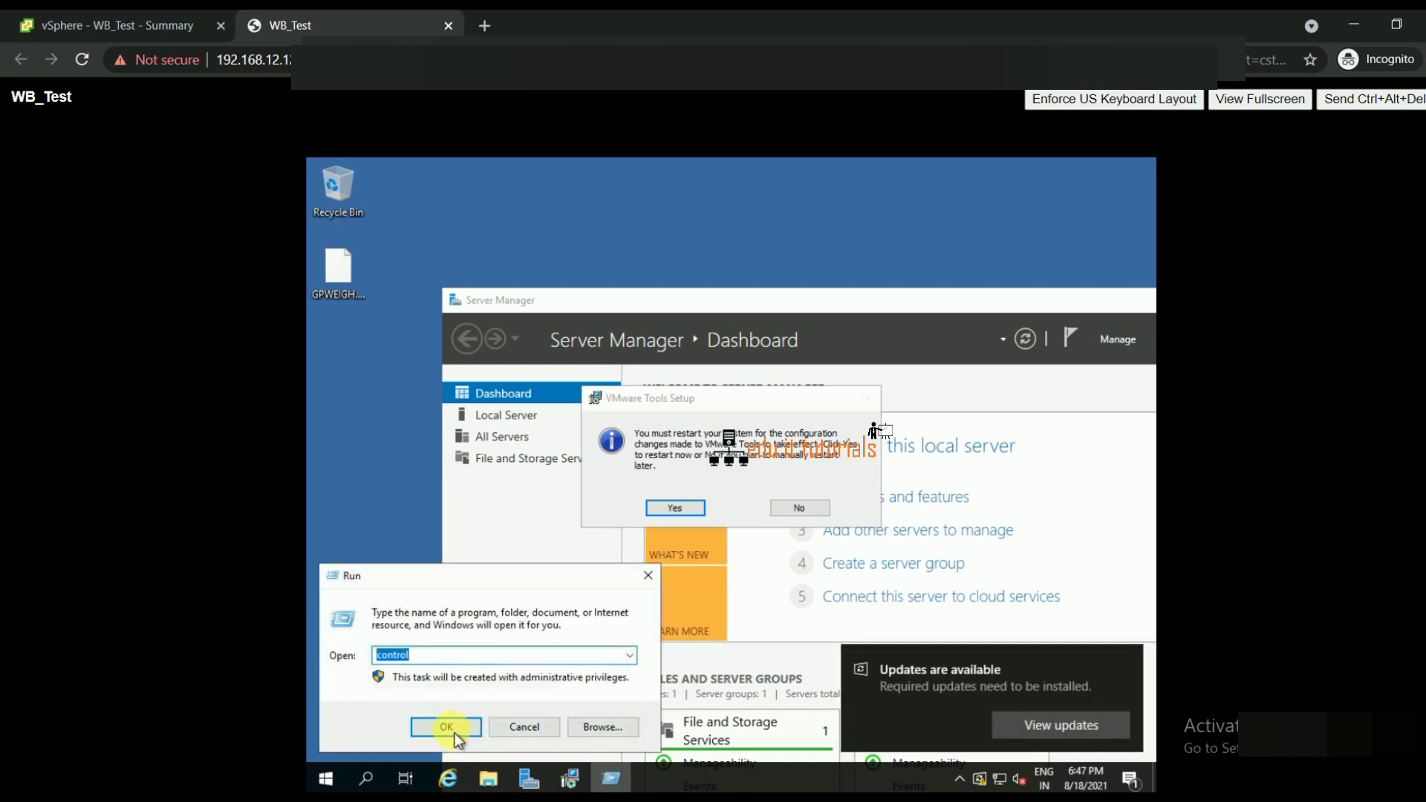
left_click(446, 727)
left_click(897, 257)
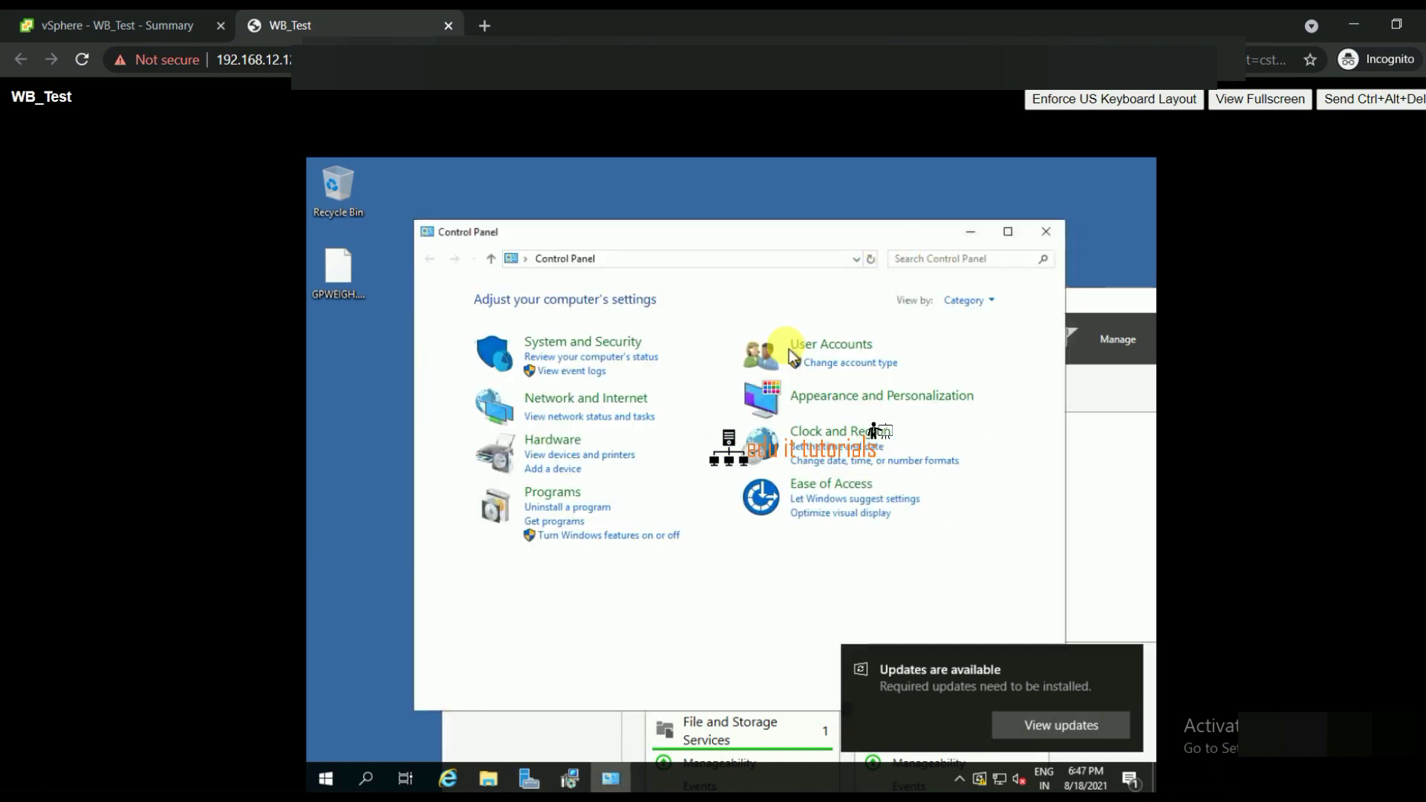
left_click(562, 499)
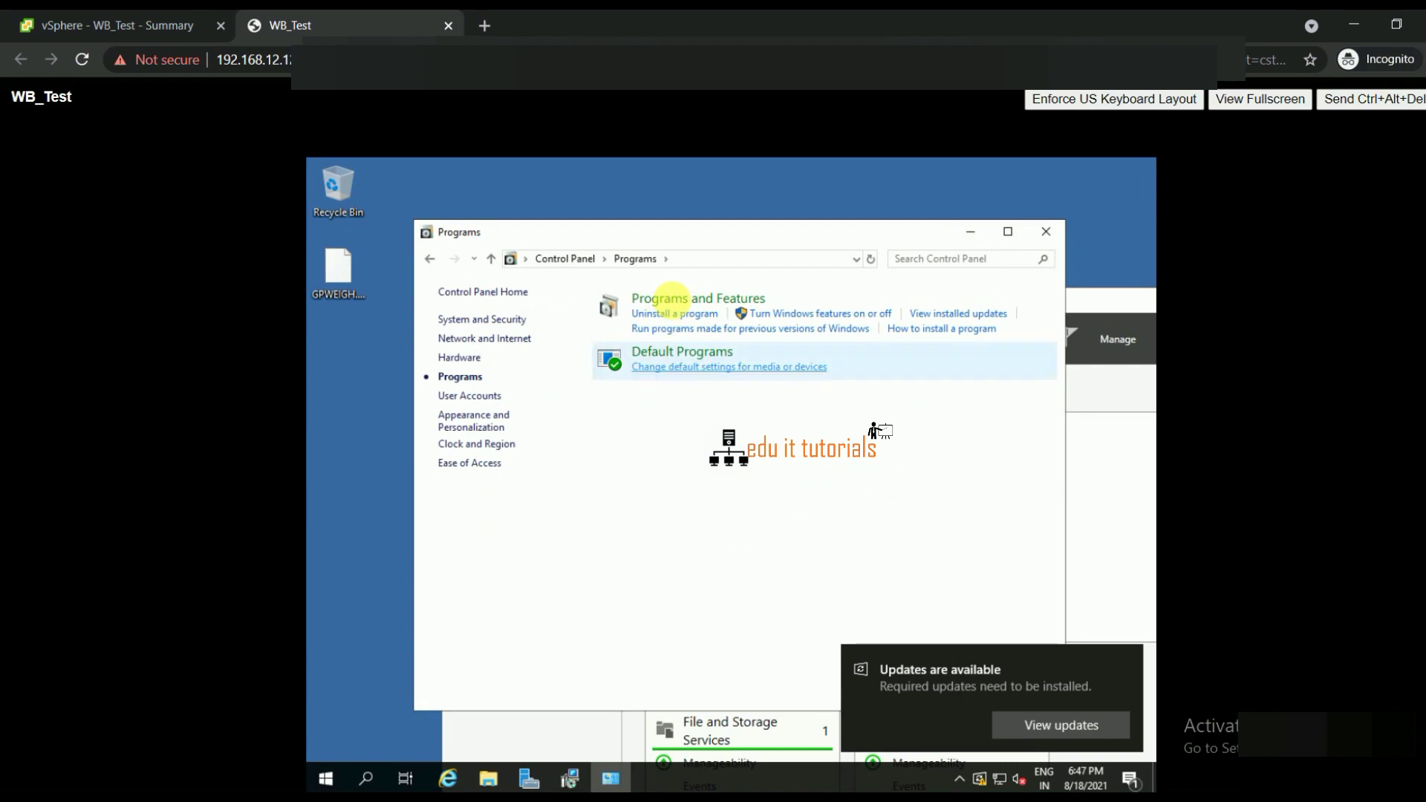
left_click(683, 304)
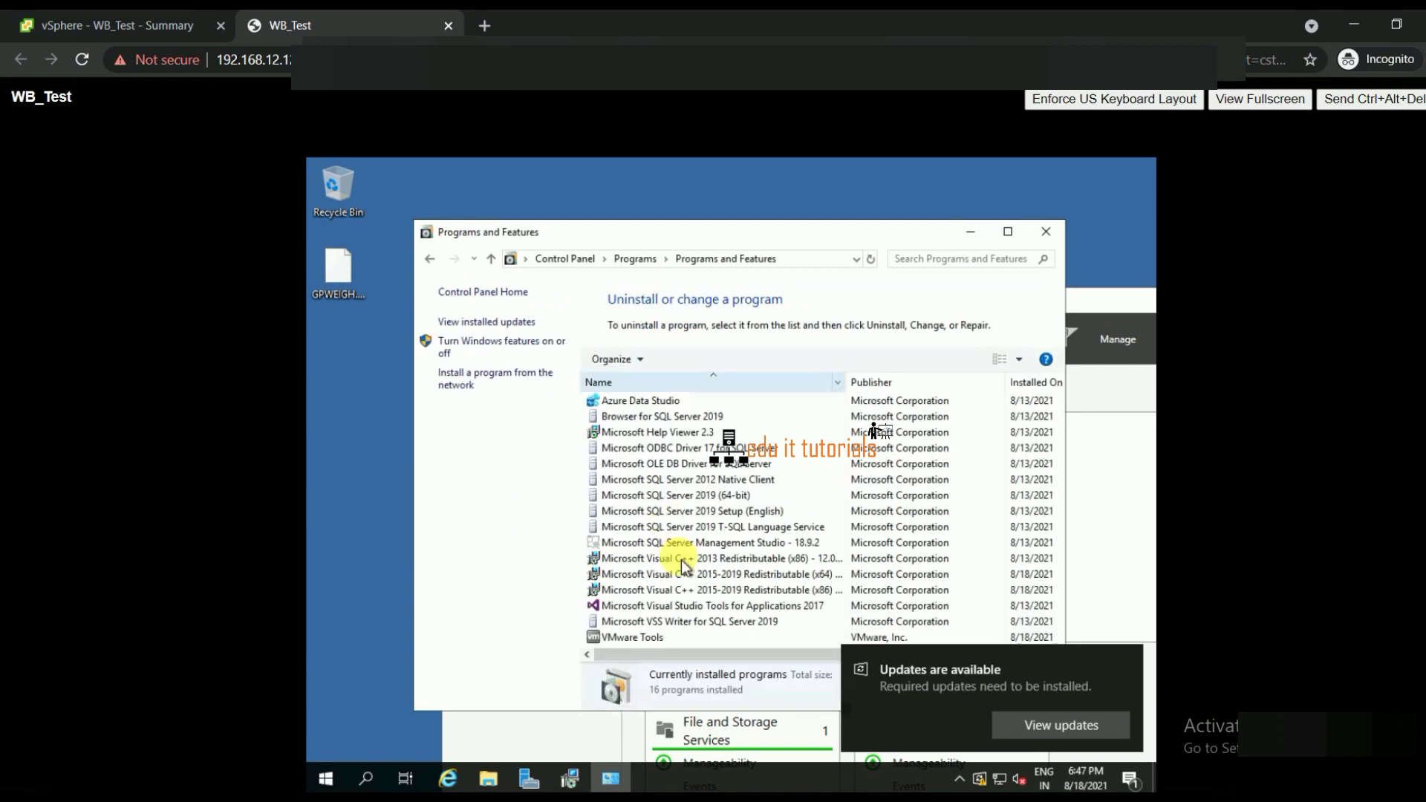
left_click(646, 637)
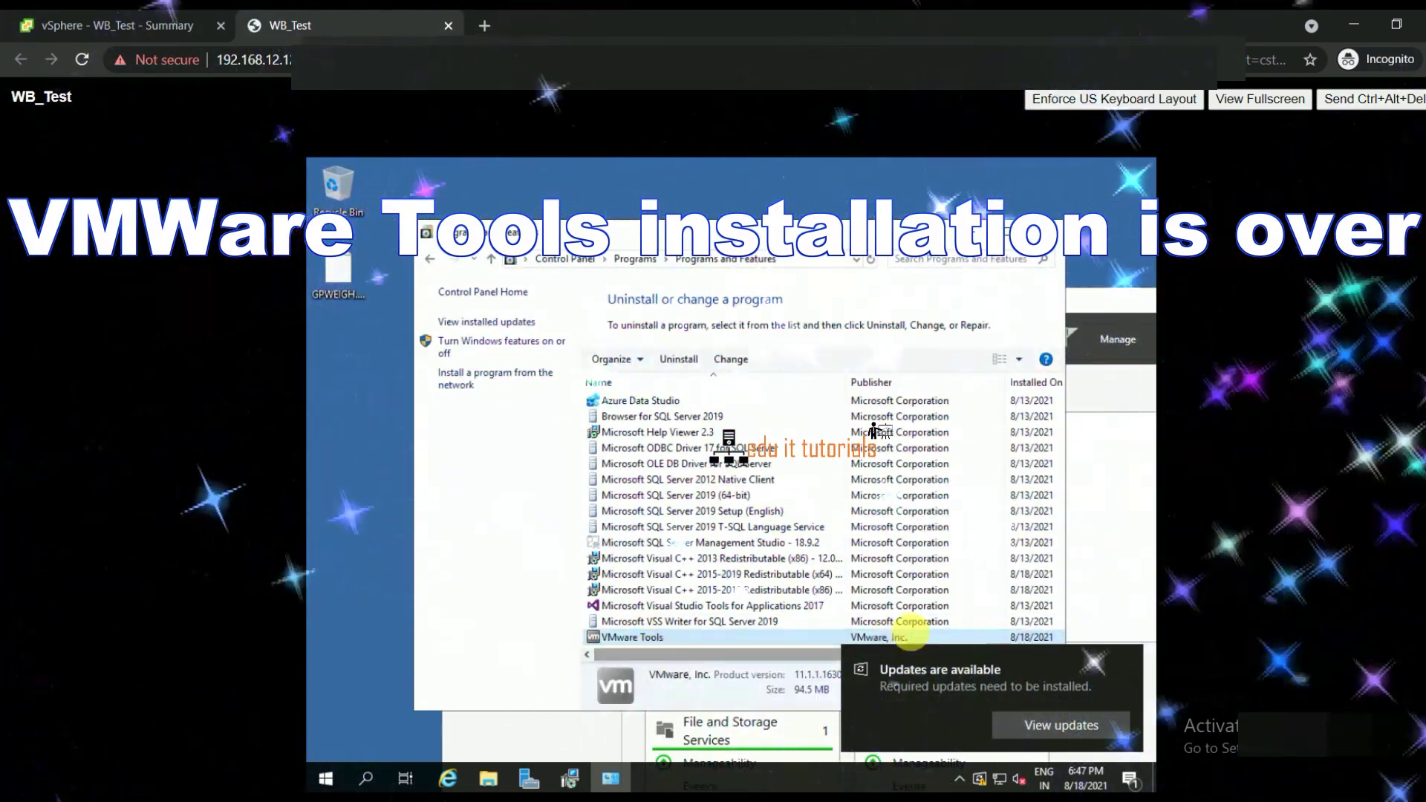
left_click(1129, 661)
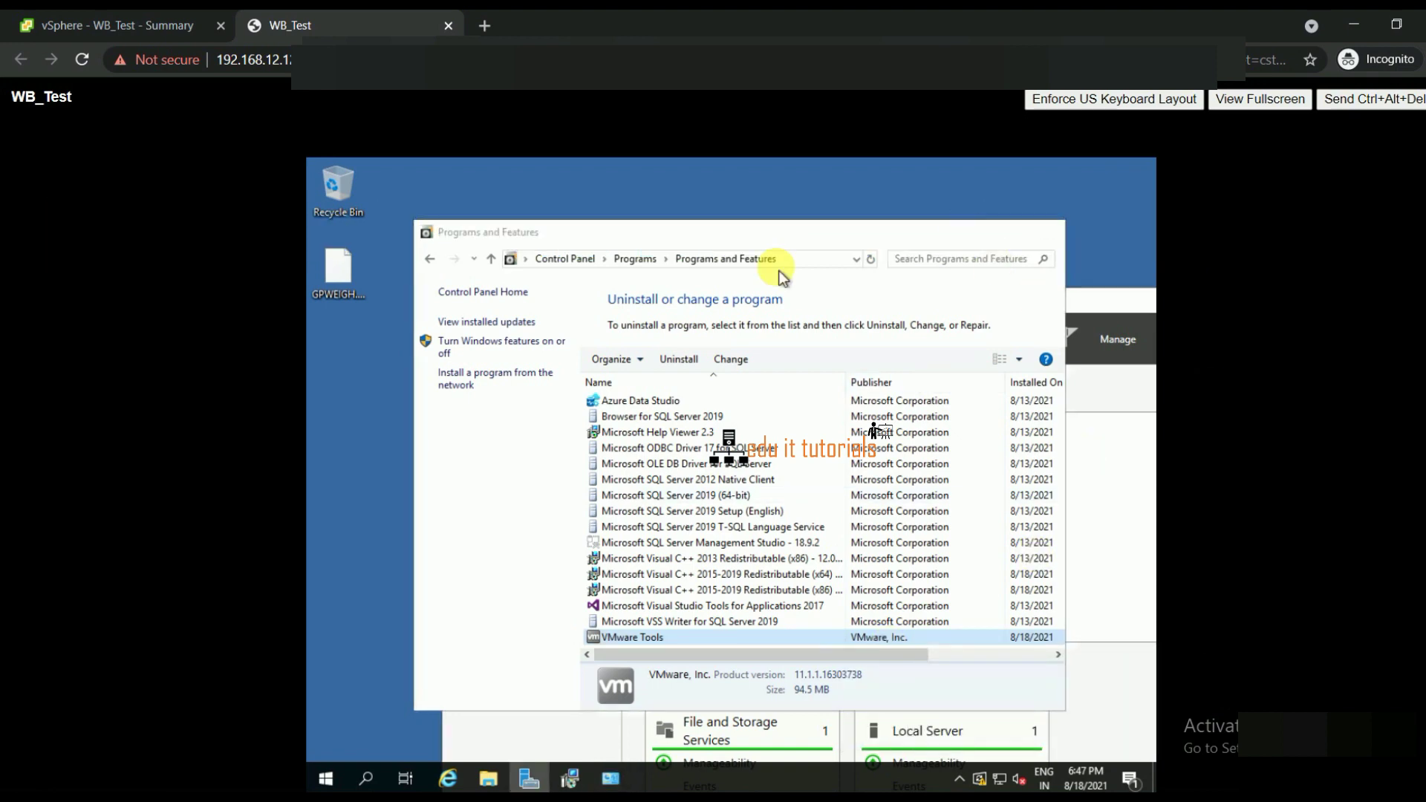
left_click(1046, 231)
double_click(1047, 297)
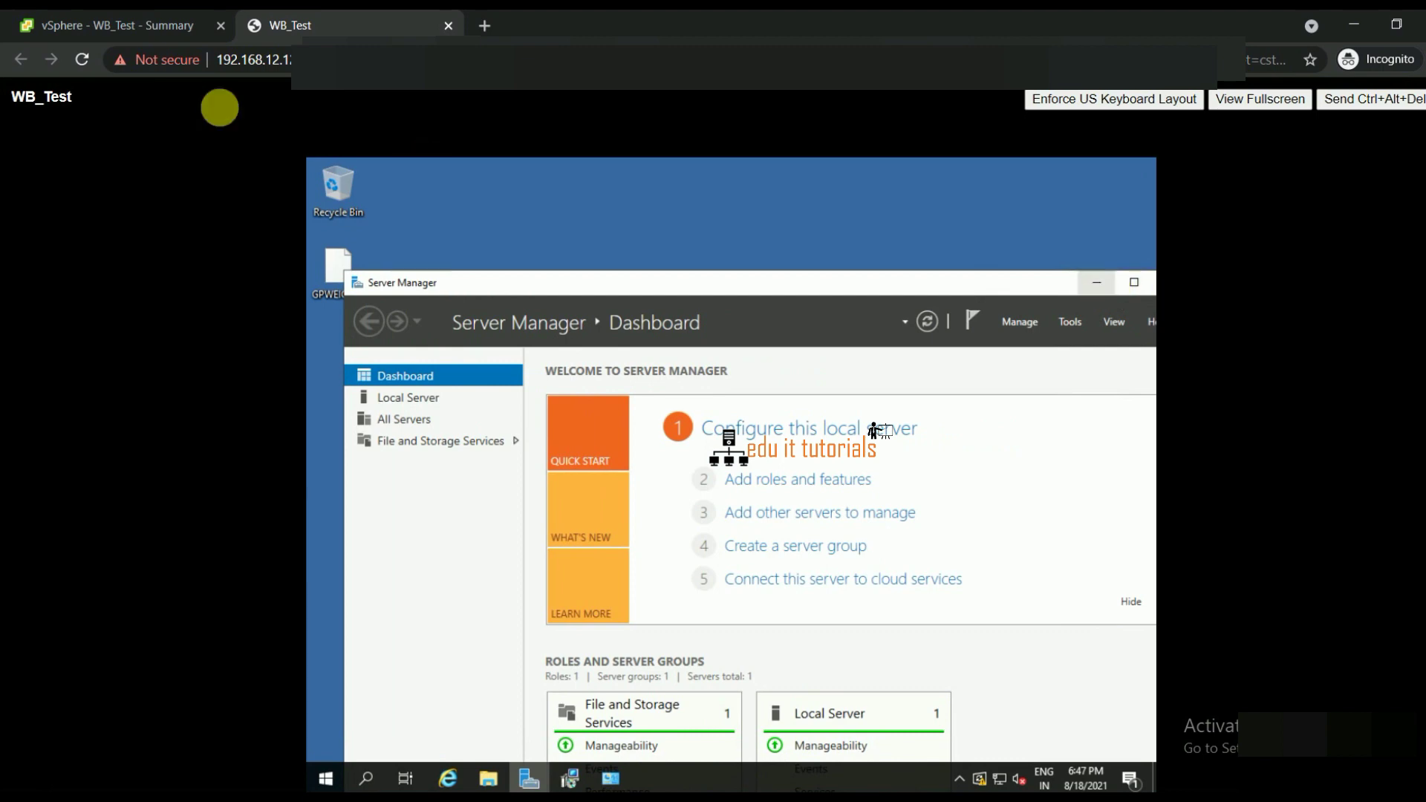
Return to the vSphere Client and examine the VMware Tools status and IP addresses in the WB_Test summary.
left_click(140, 25)
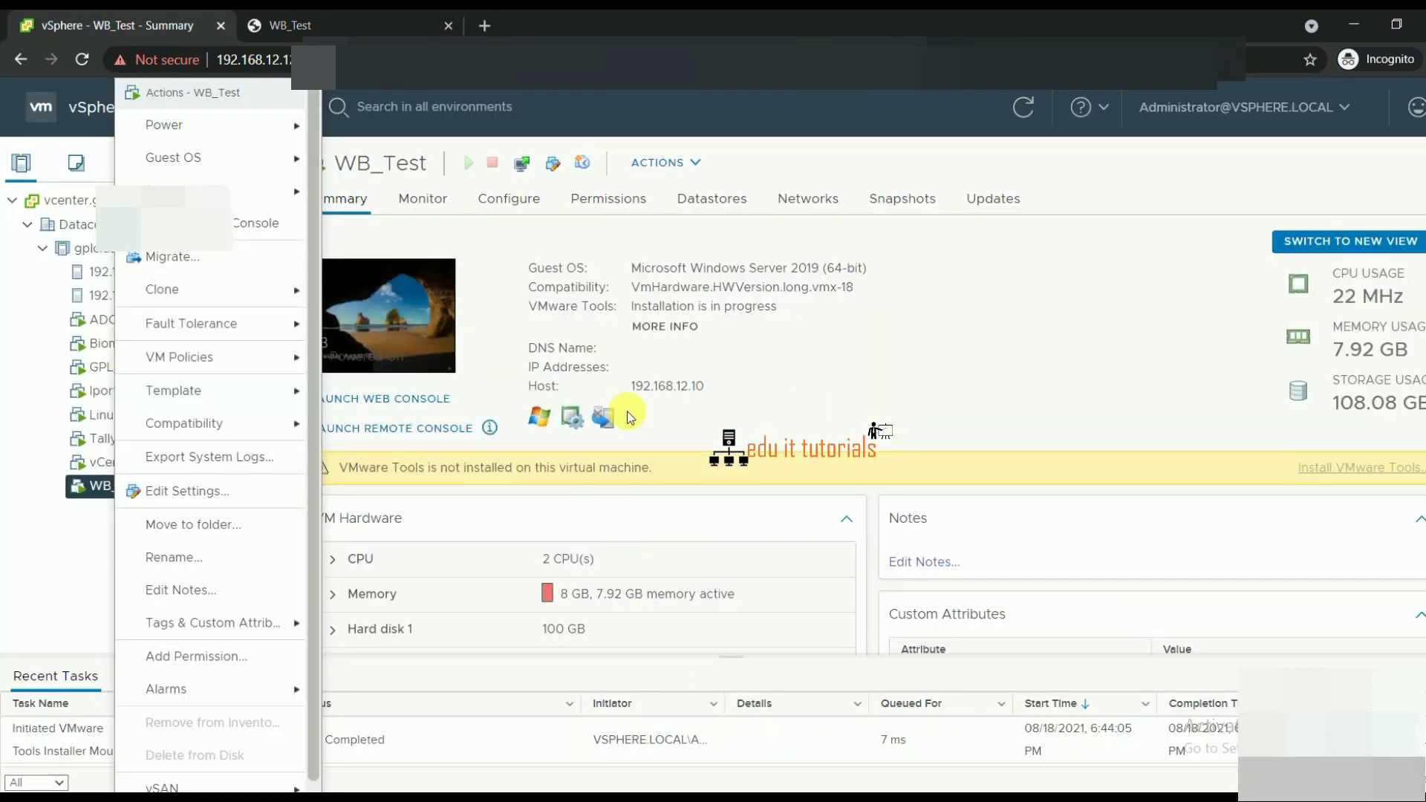
left_click(934, 340)
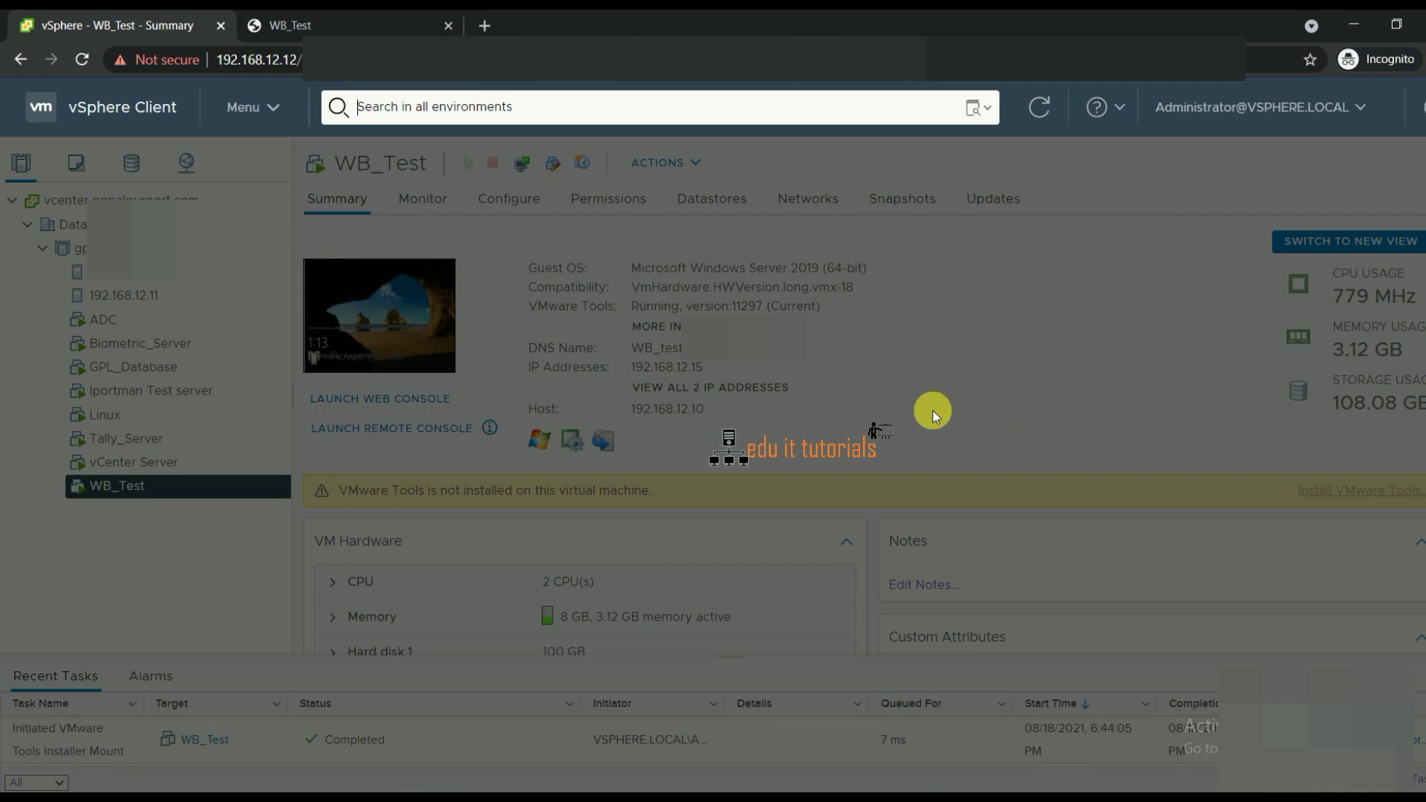
left_click(987, 364)
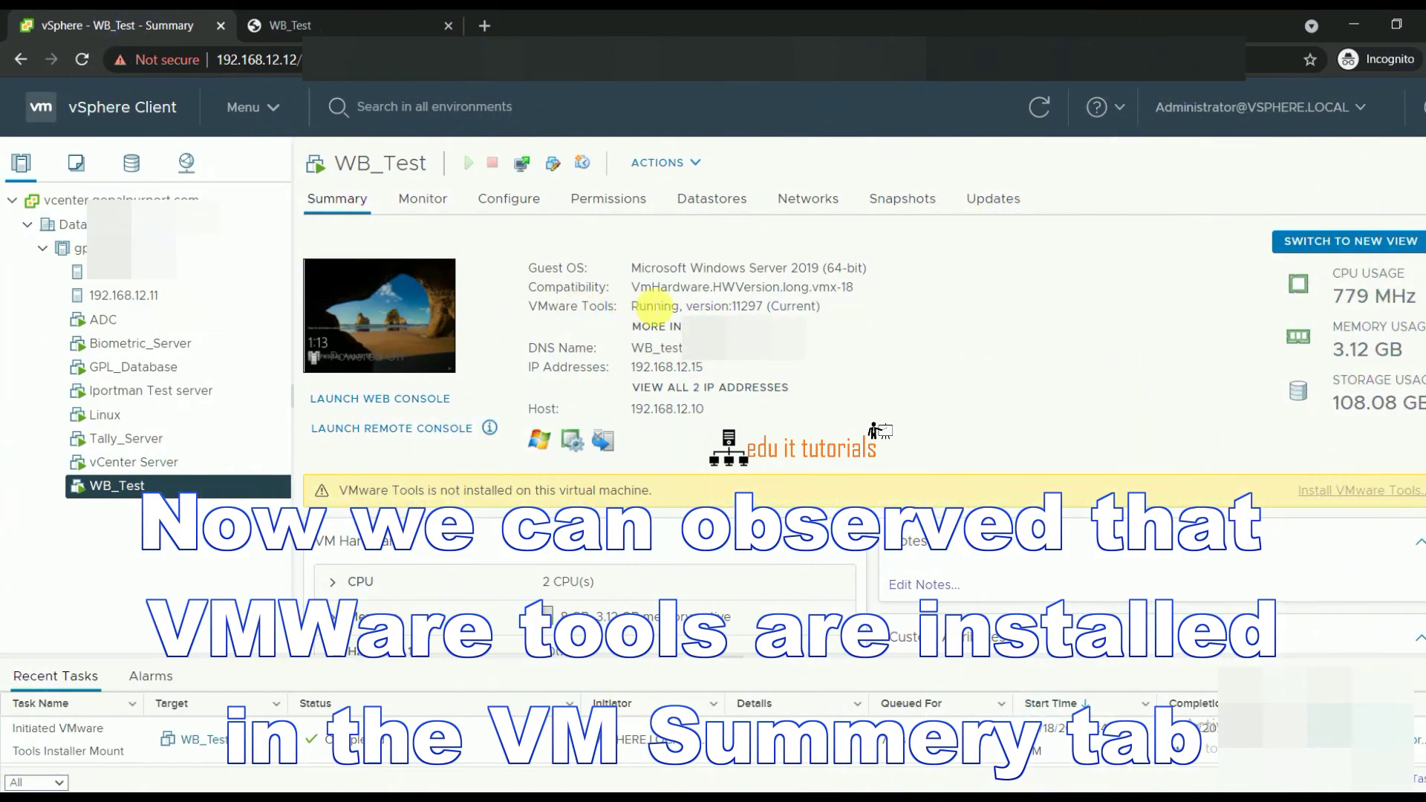
left_click_drag(831, 303, 632, 305)
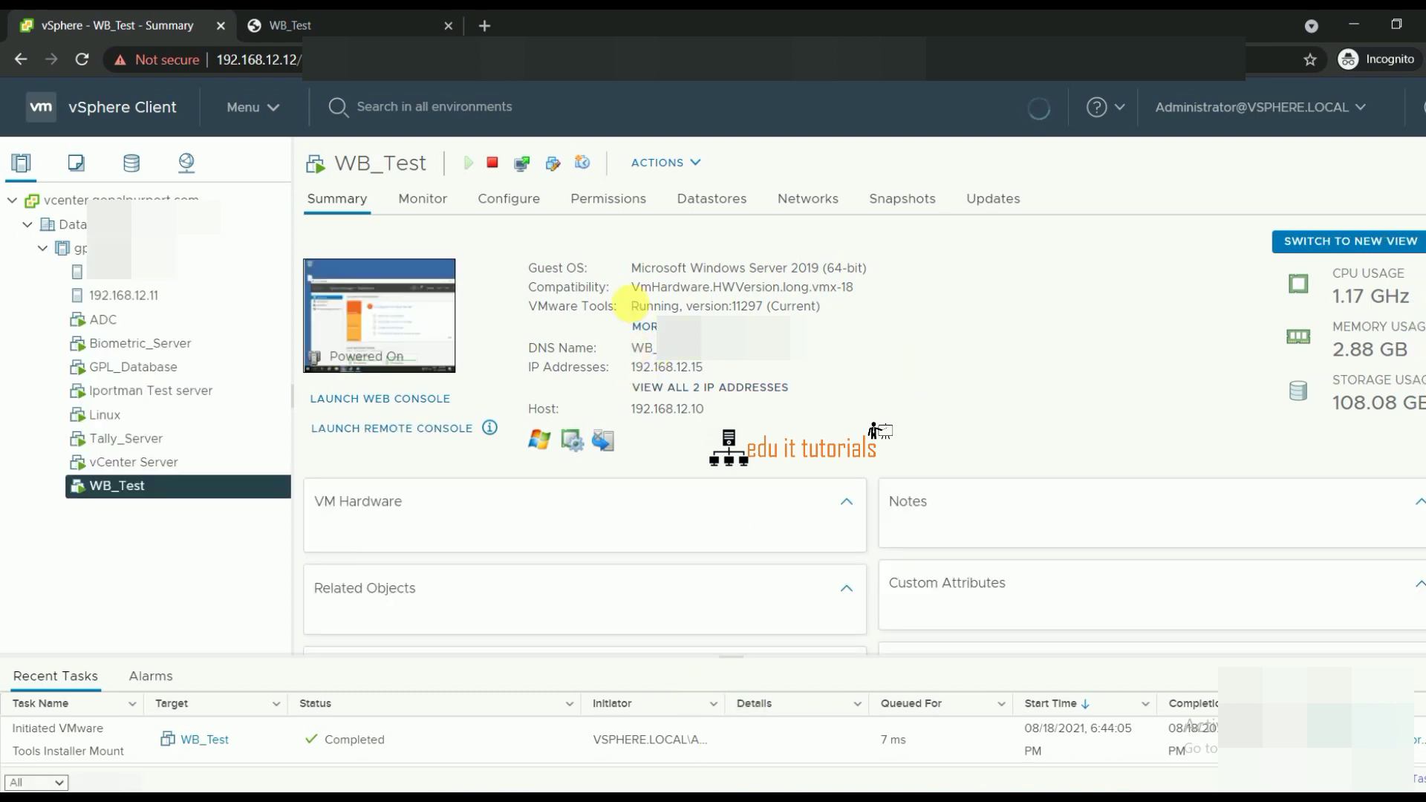
left_click_drag(631, 306, 827, 307)
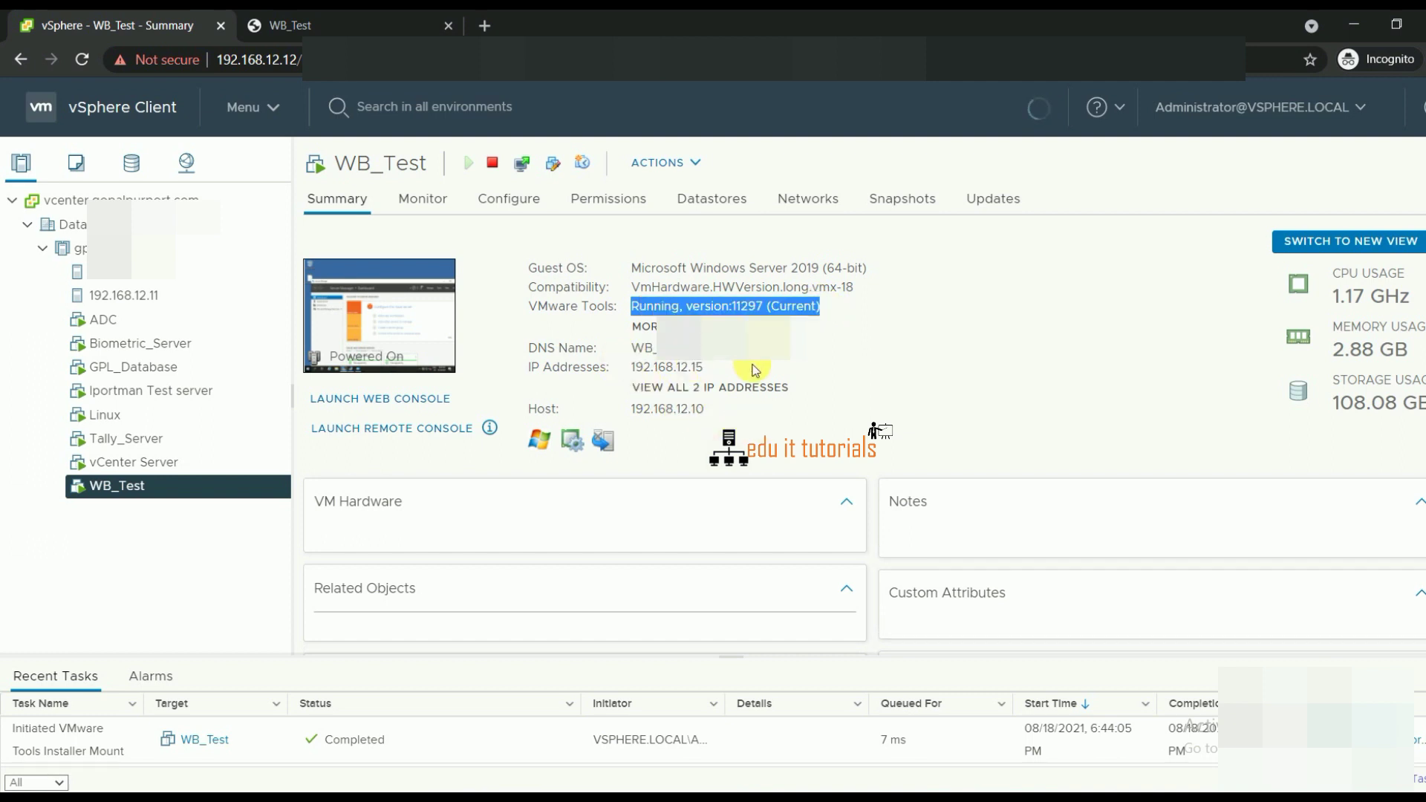
left_click_drag(720, 404, 717, 419)
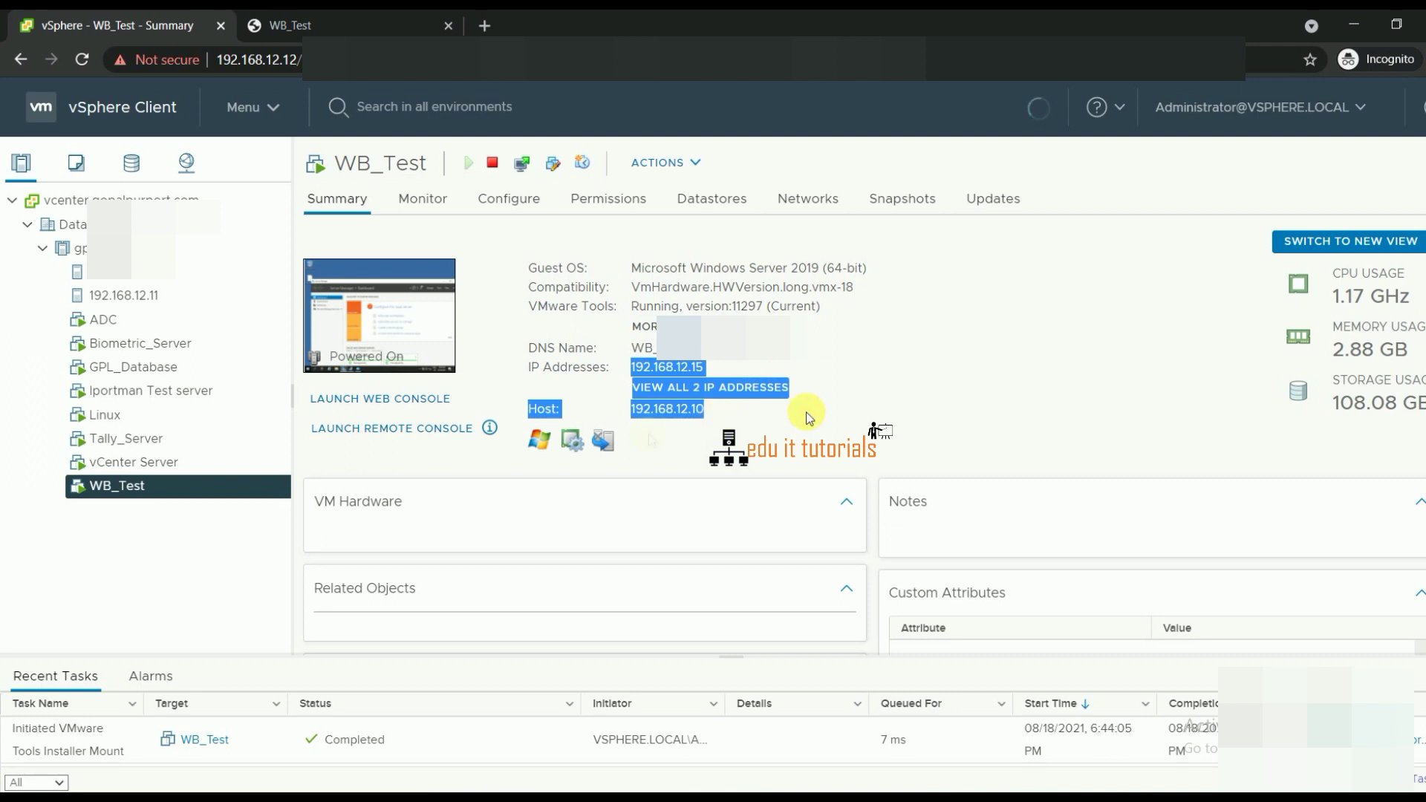